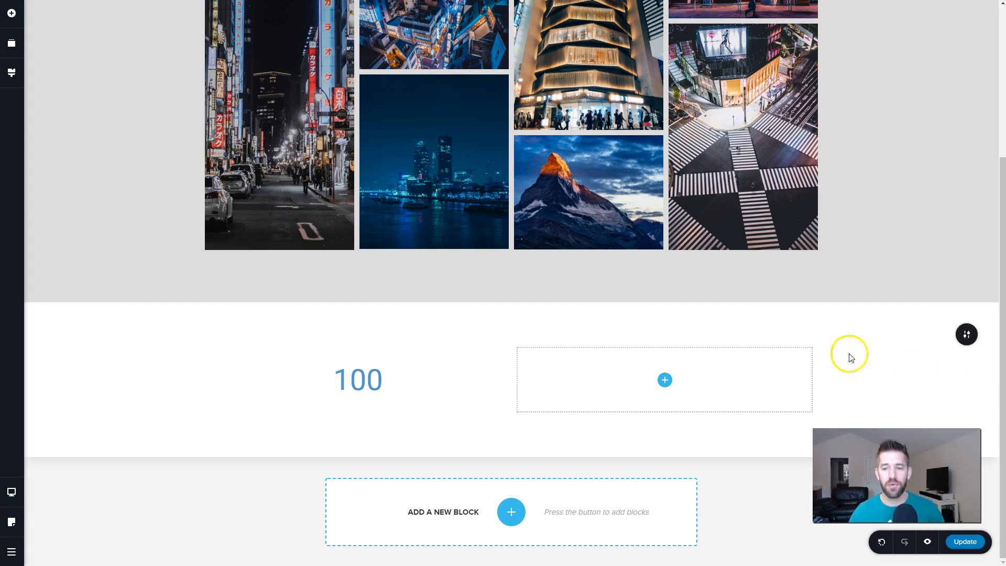
Set the number counter below the gallery to end at 70 with a duration of 8.5 sec.
scroll(570, 293, up, 1)
scroll(570, 295, up, 3)
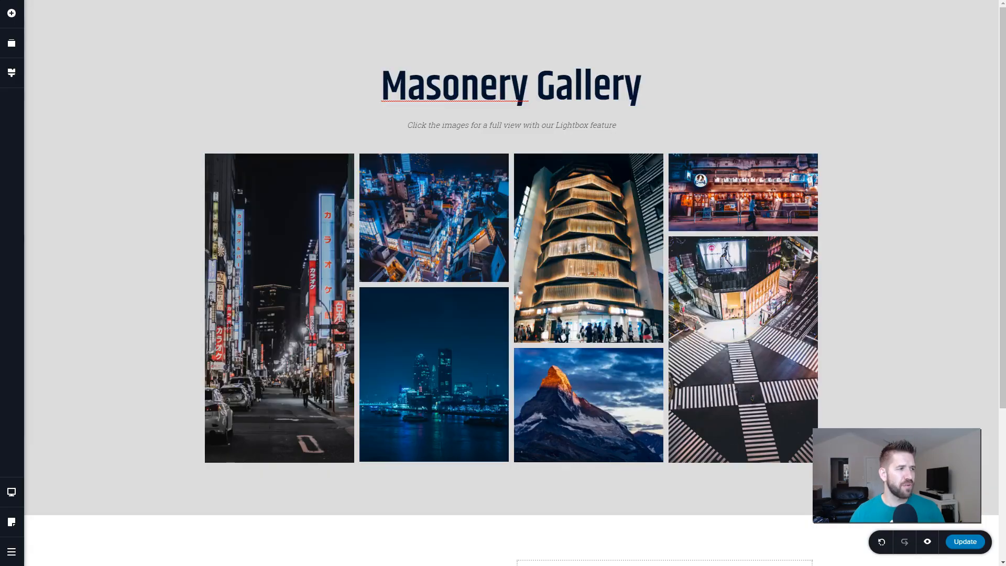
scroll(577, 144, down, 4)
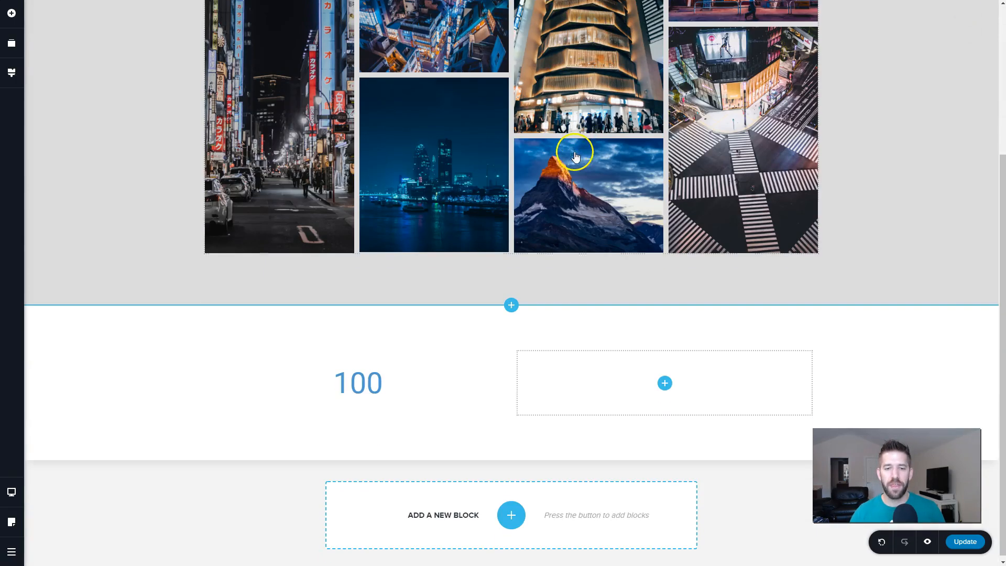
click(344, 378)
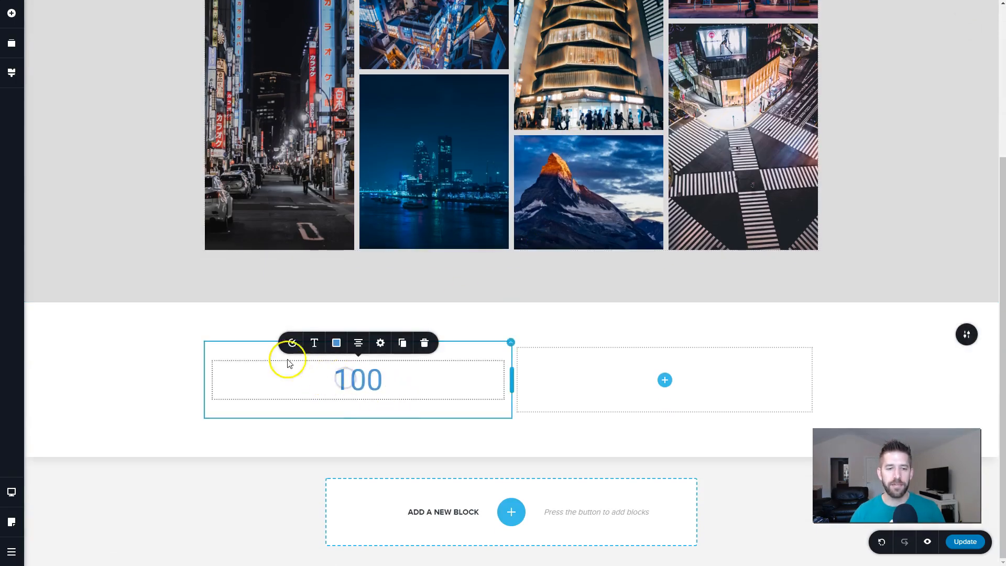
click(293, 346)
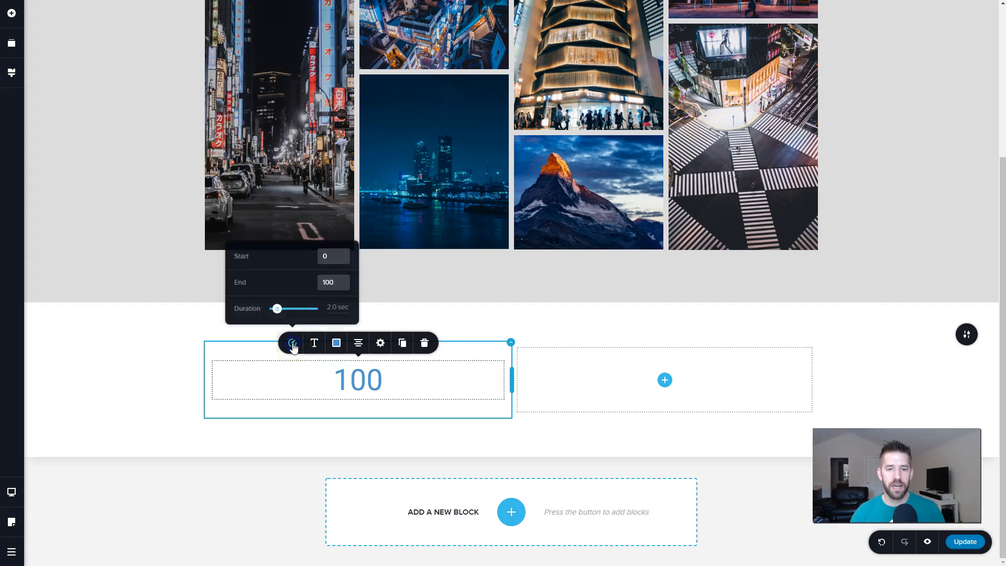
double_click(331, 282)
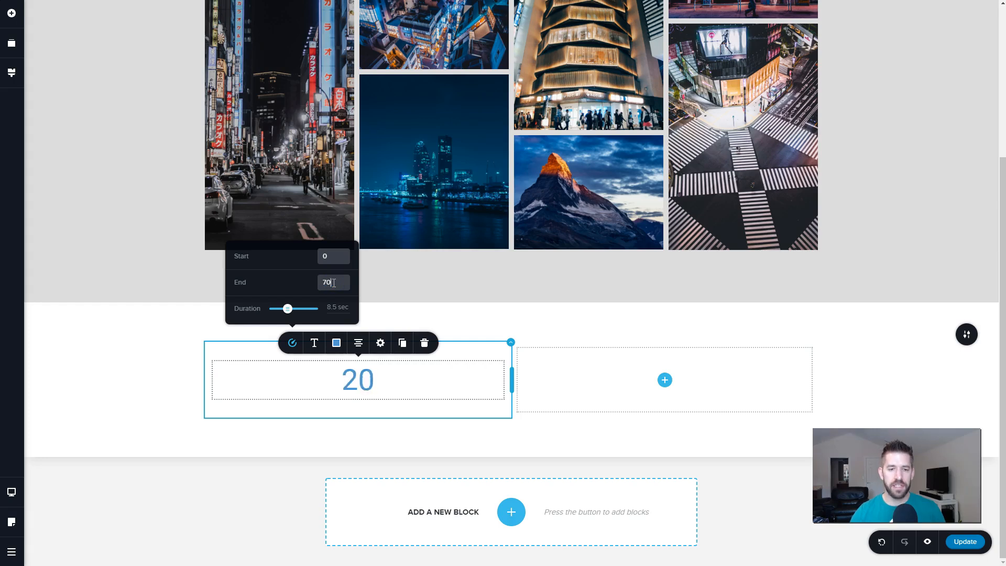
click(441, 406)
click(381, 376)
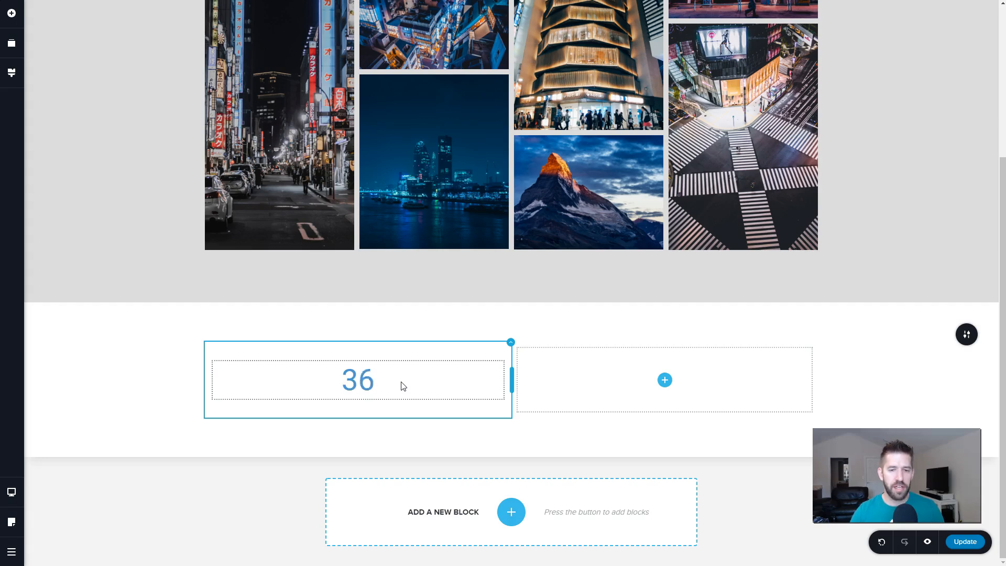
click(329, 451)
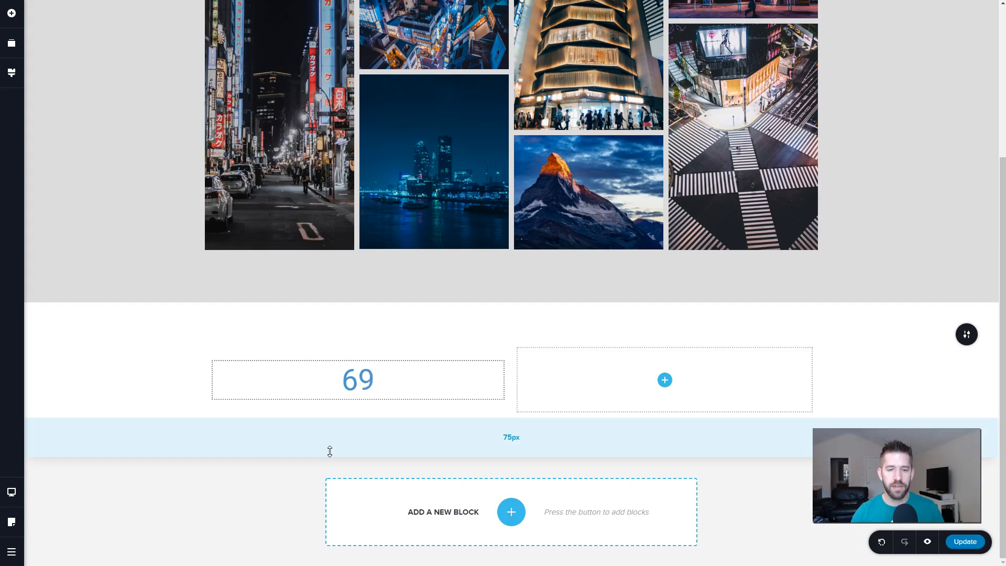
Try left and right horizontal alignment on the counter and return it to centre.
click(362, 388)
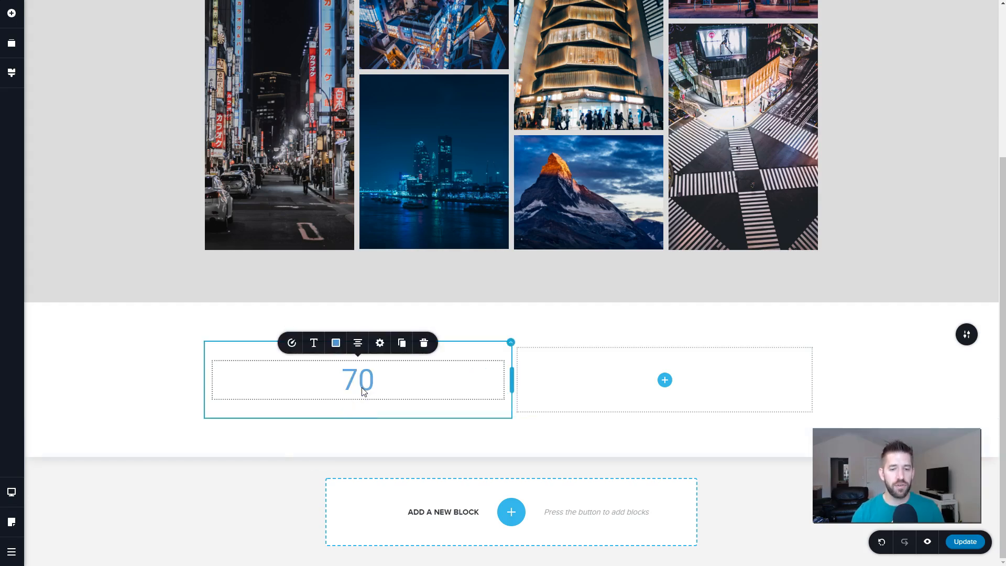
key(ctrl+Left)
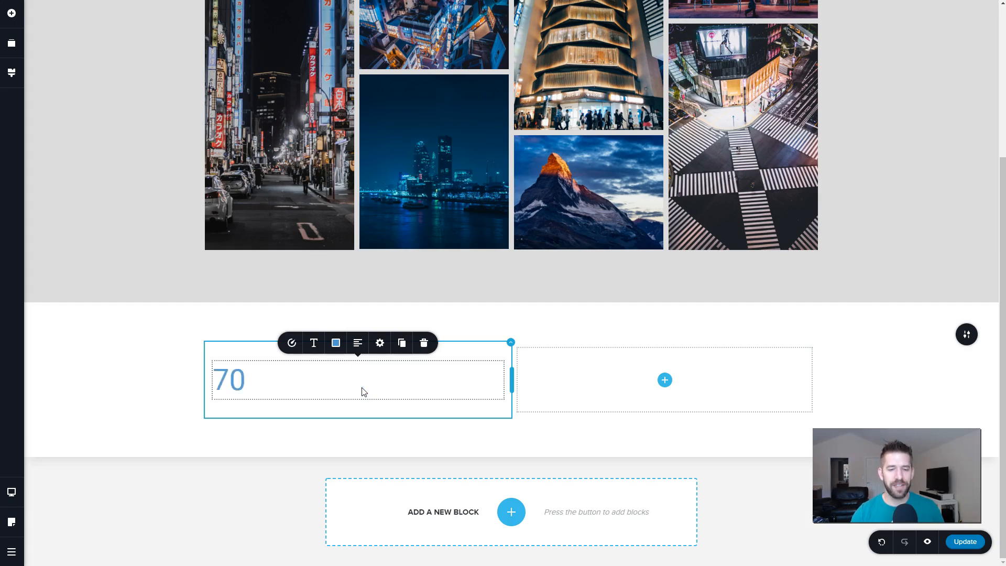
key(ctrl+Left)
key(ctrl+Left)
key(ctrl+Left)
key(ctrl+Right)
key(ctrl+Right)
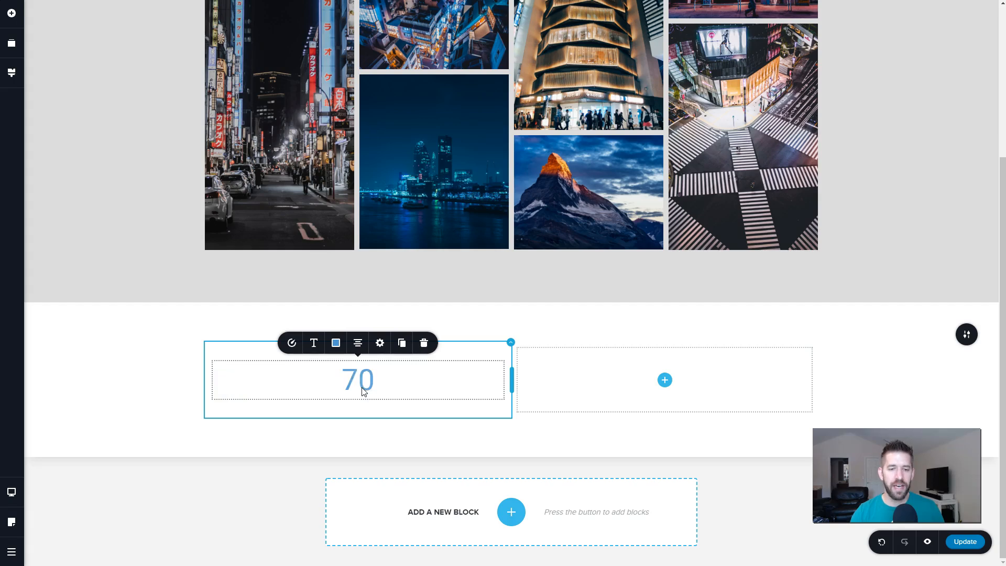
key(ctrl+Left)
Try top vertical alignment on the counter, then align it to the bottom of its column.
key(ctrl+Up)
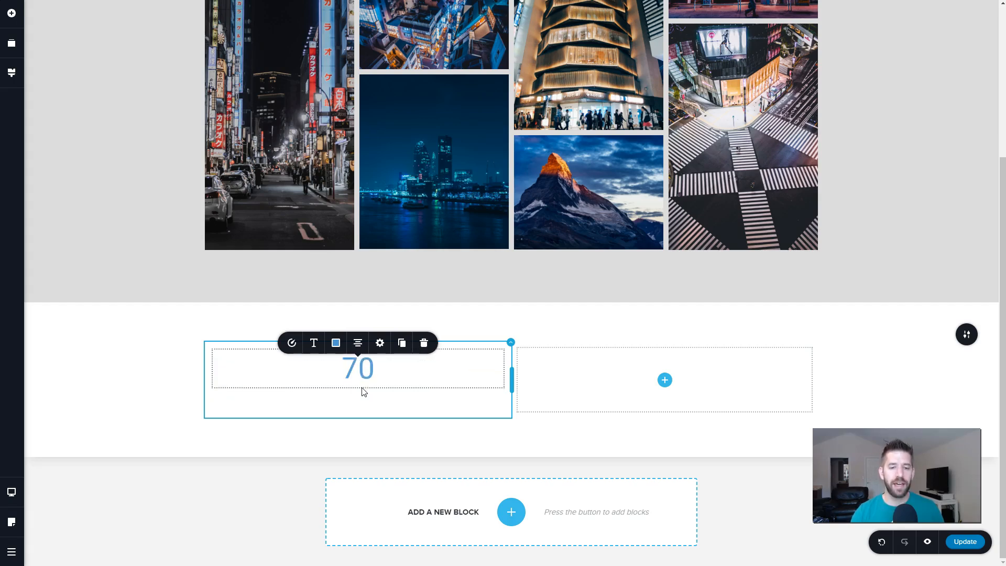
key(ctrl+Down)
key(ctrl+Down)
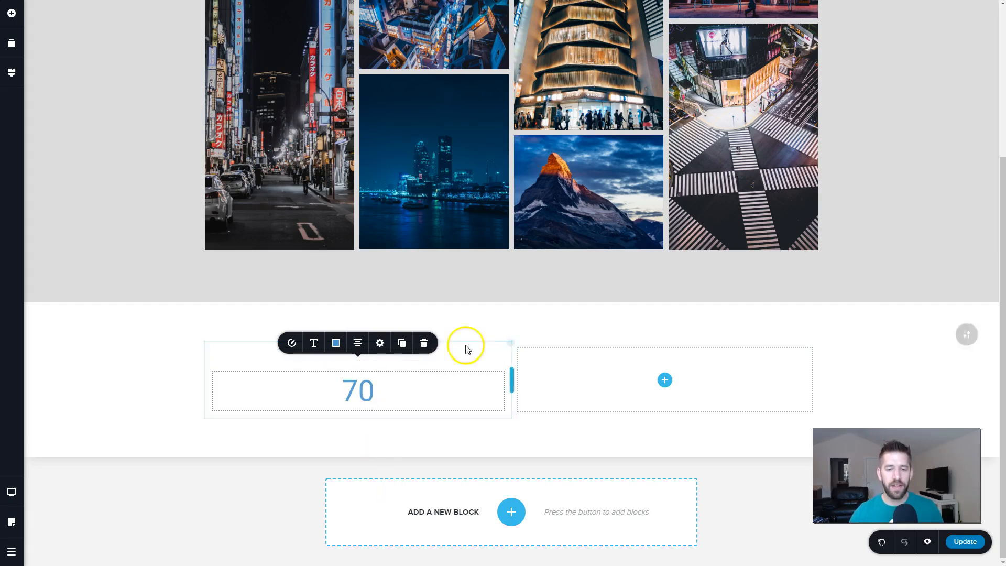
Increase the counter block's top and bottom padding and set the counter column's padding to 73 px on all sides.
mouse_move(544, 324)
mouse_down()
mouse_move(546, 299)
mouse_move(546, 342)
mouse_up()
drag(530, 445, 530, 494)
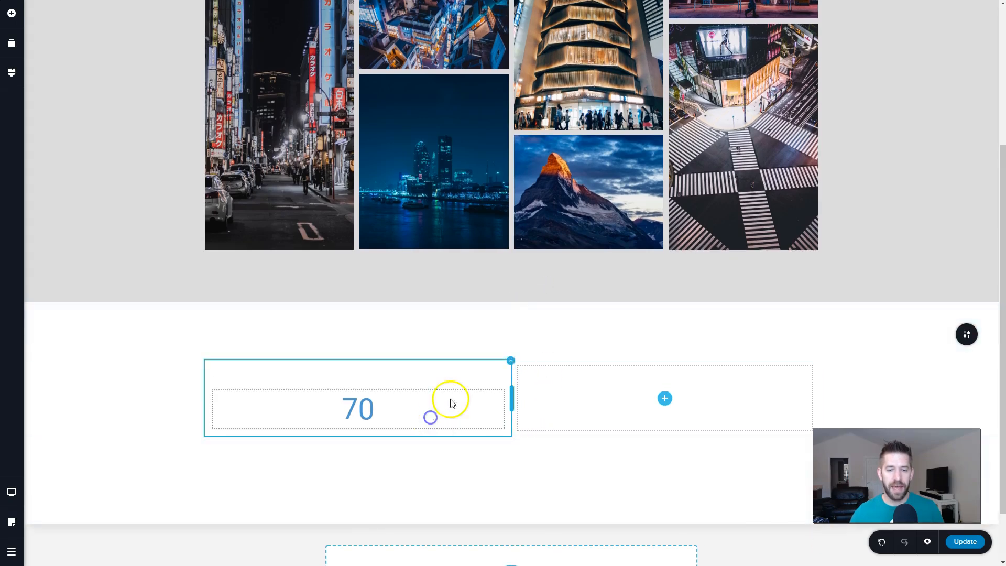
click(512, 362)
click(539, 341)
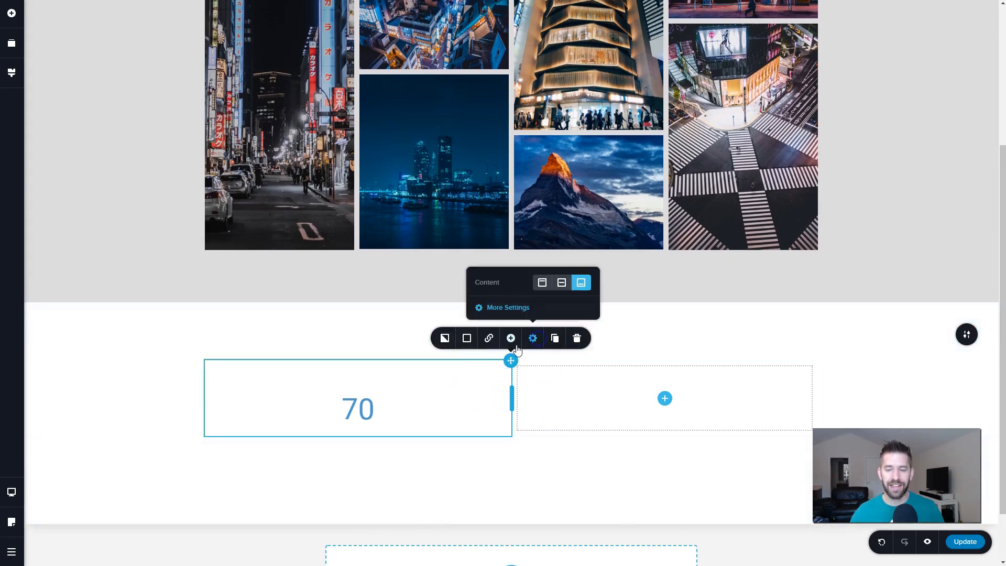
click(507, 309)
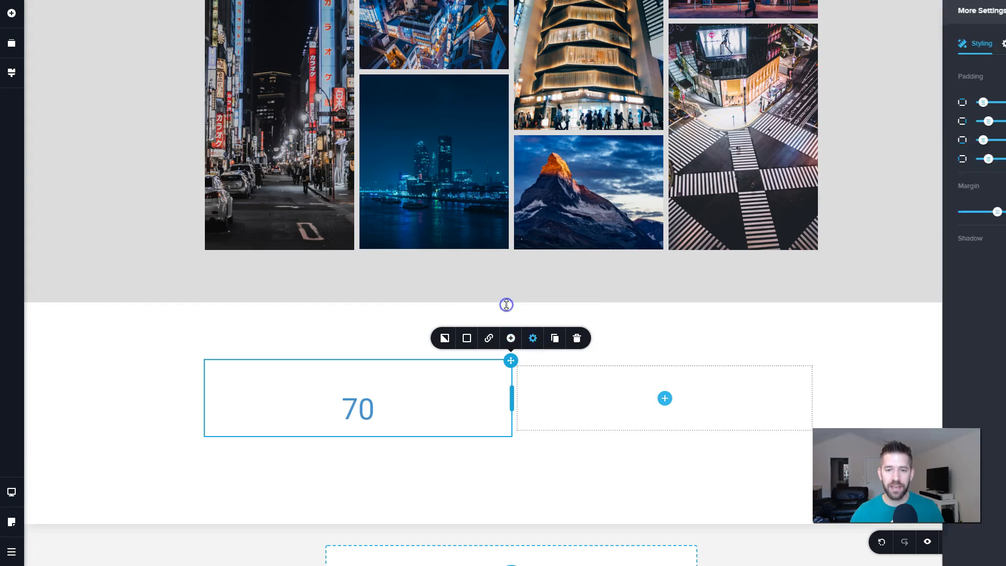
click(963, 79)
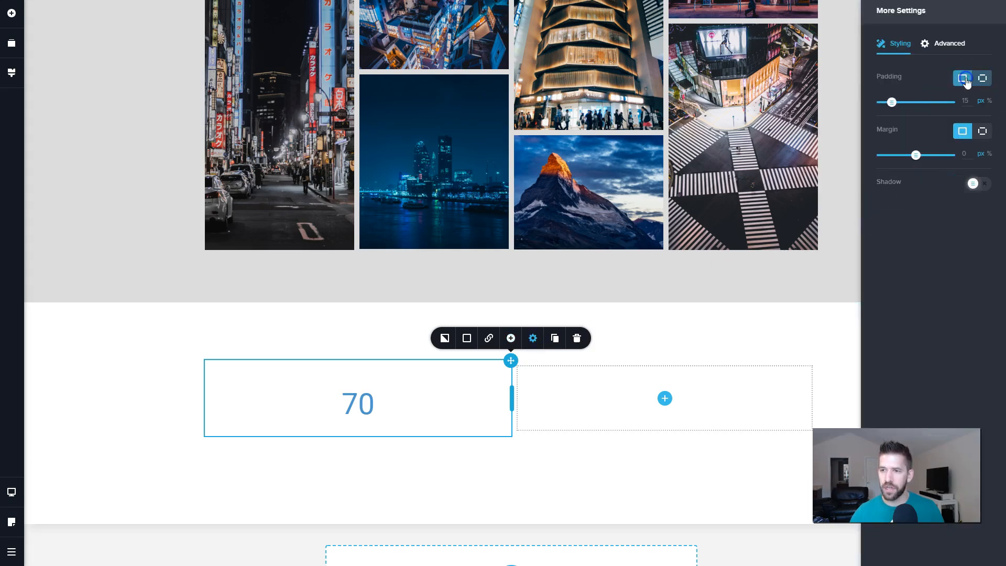
drag(891, 103, 930, 102)
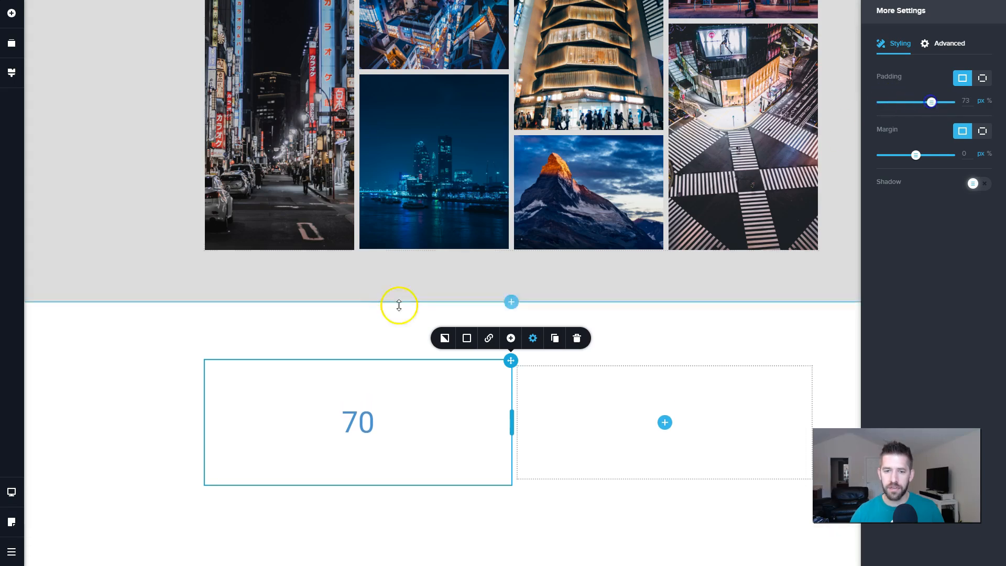
click(412, 424)
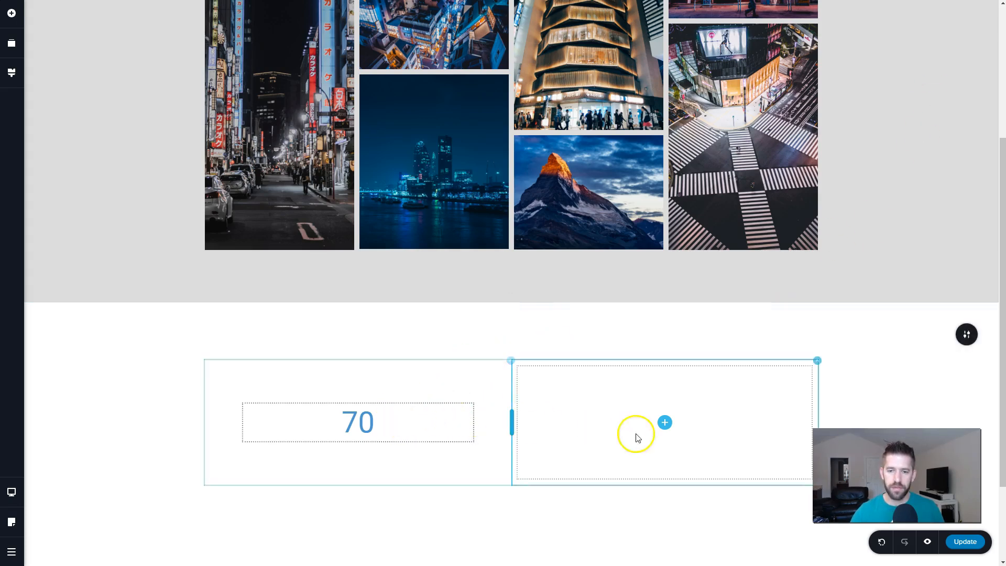
Add a blank block below the counter block.
click(664, 422)
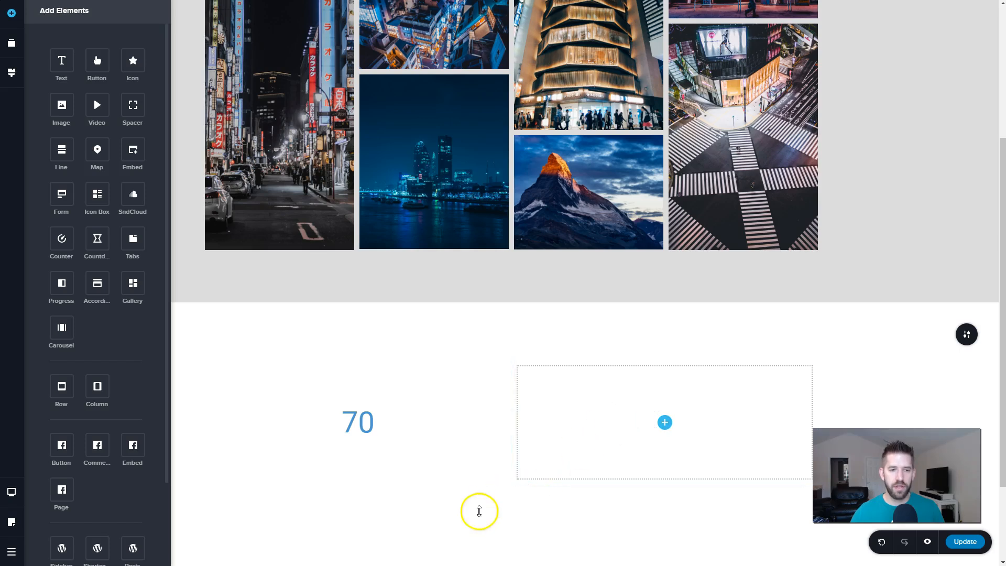
scroll(900, 352, down, 2)
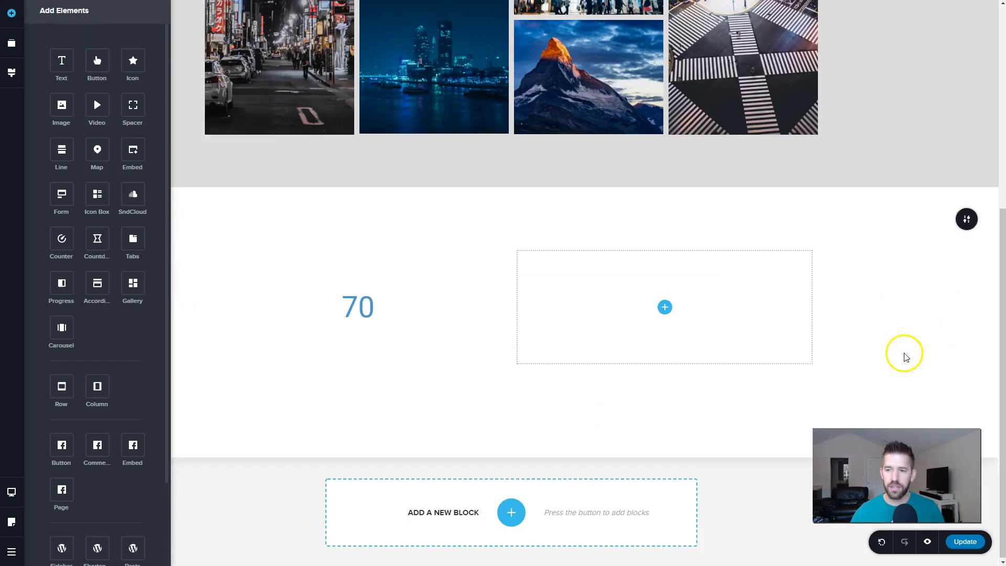
click(512, 507)
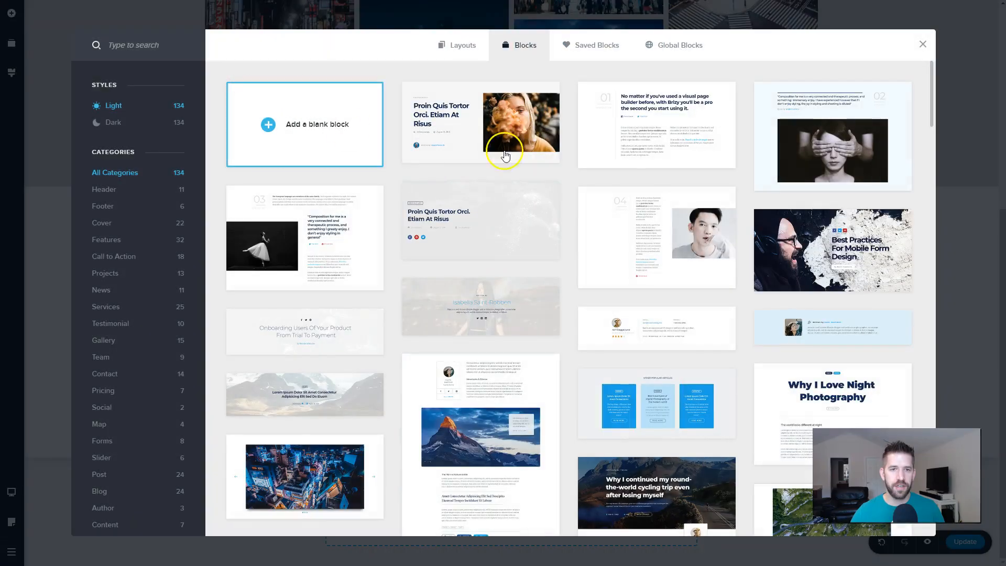
click(332, 134)
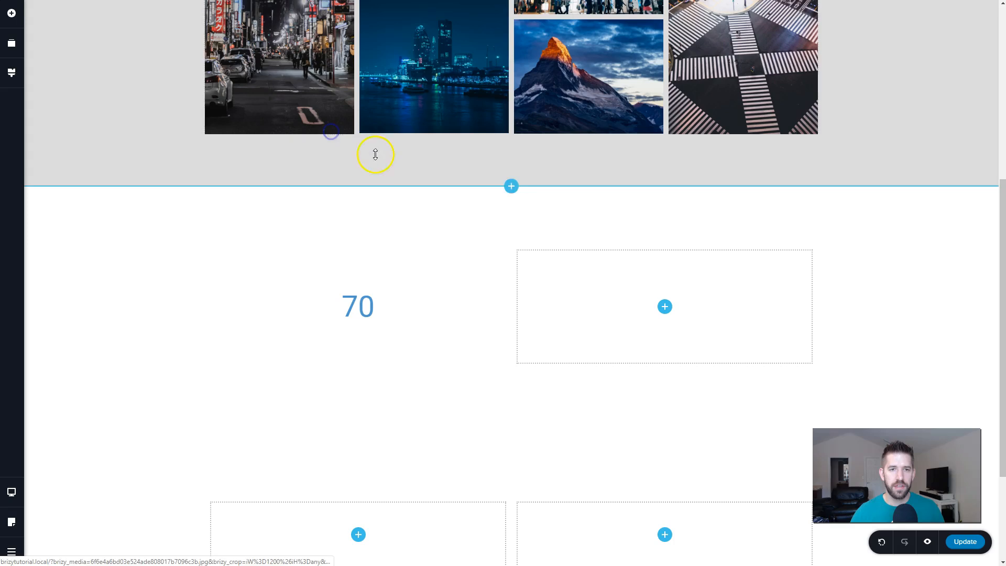
Place an Icon Box in the new block's first column and a Button in its second column.
click(358, 534)
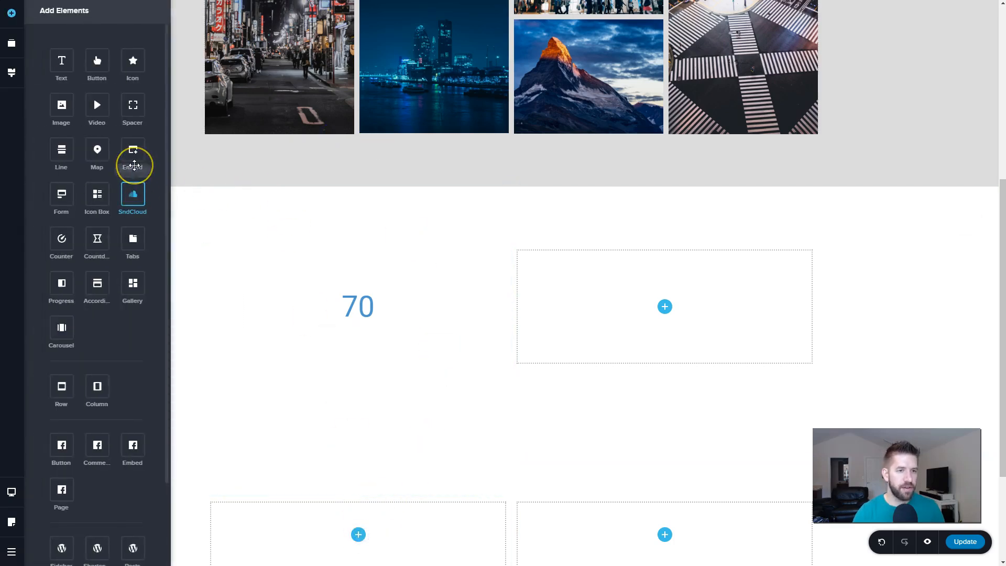
drag(99, 195, 365, 544)
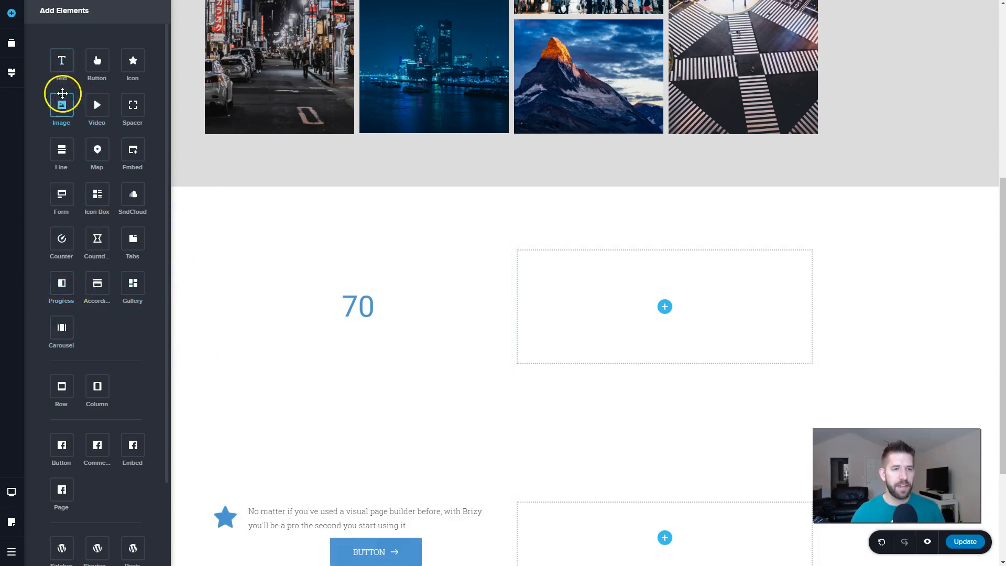
scroll(407, 390, down, 2)
scroll(406, 391, down, 2)
drag(99, 68, 677, 390)
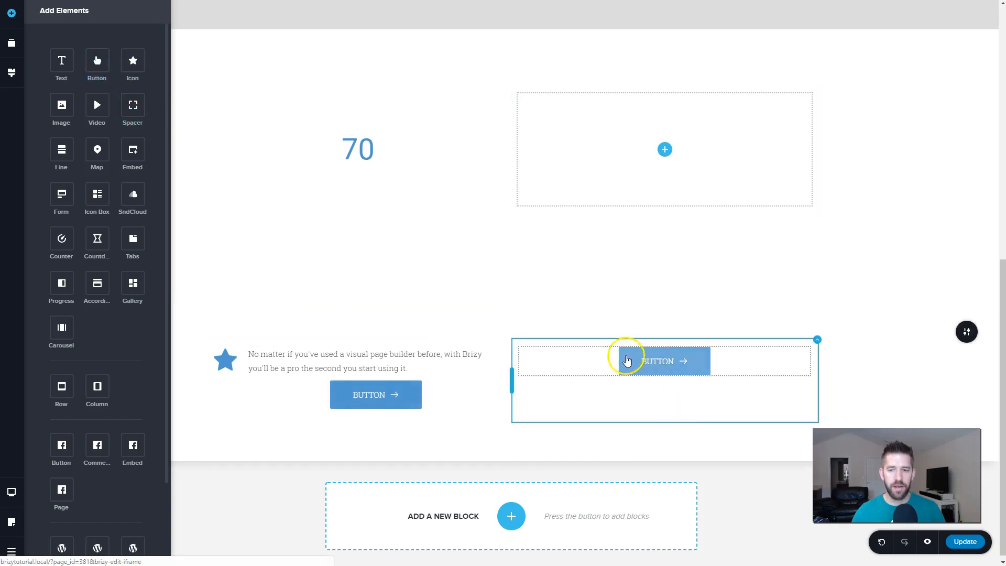
Align the standalone button to the vertical middle of its column, trying other horizontal alignments and keeping it centred.
click(627, 359)
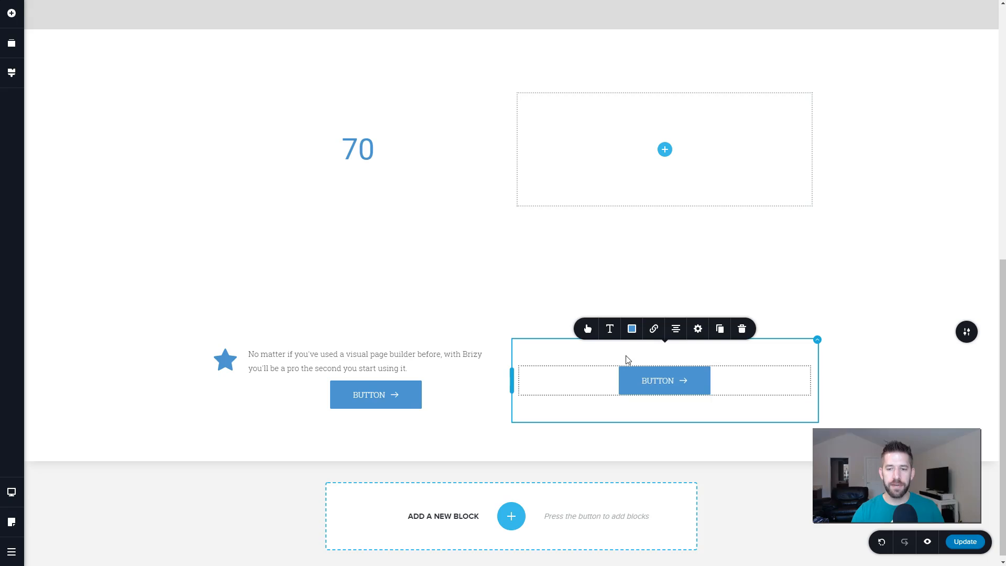
key(ctrl+Down)
key(ctrl+Left)
key(ctrl+Right)
key(ctrl+Right)
key(ctrl+Left)
Duplicate the Icon Box within its column.
click(359, 360)
click(500, 350)
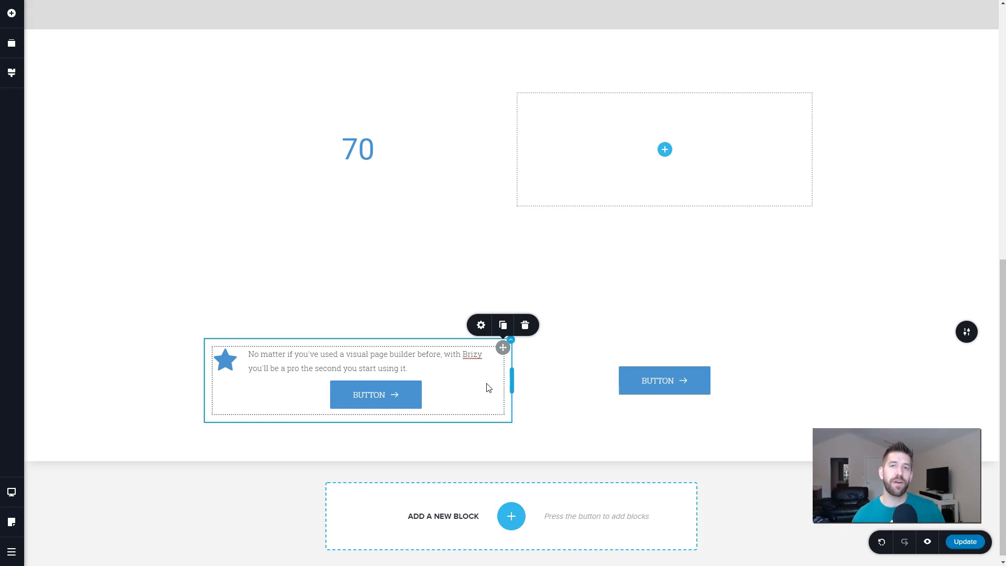
right_click(504, 352)
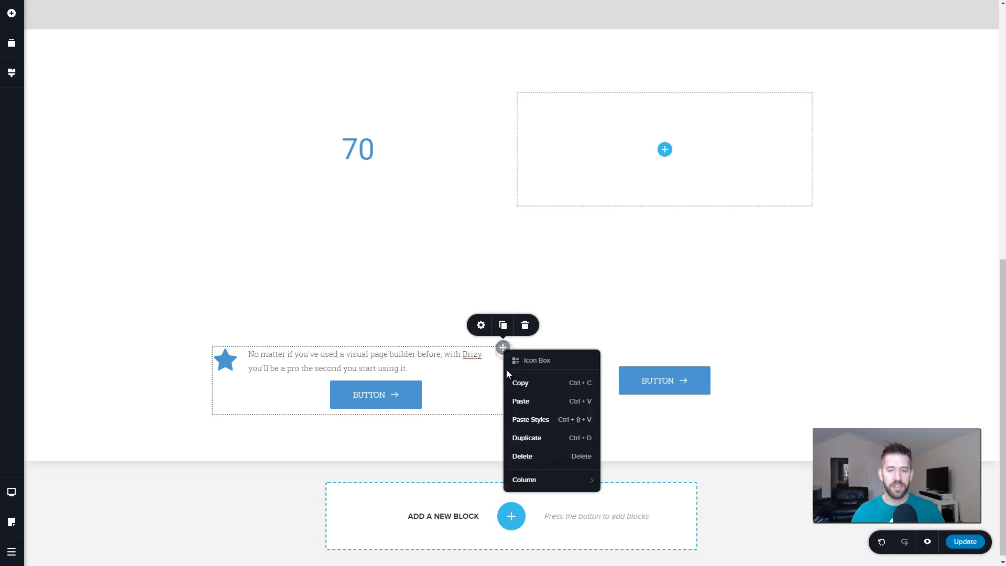
click(518, 437)
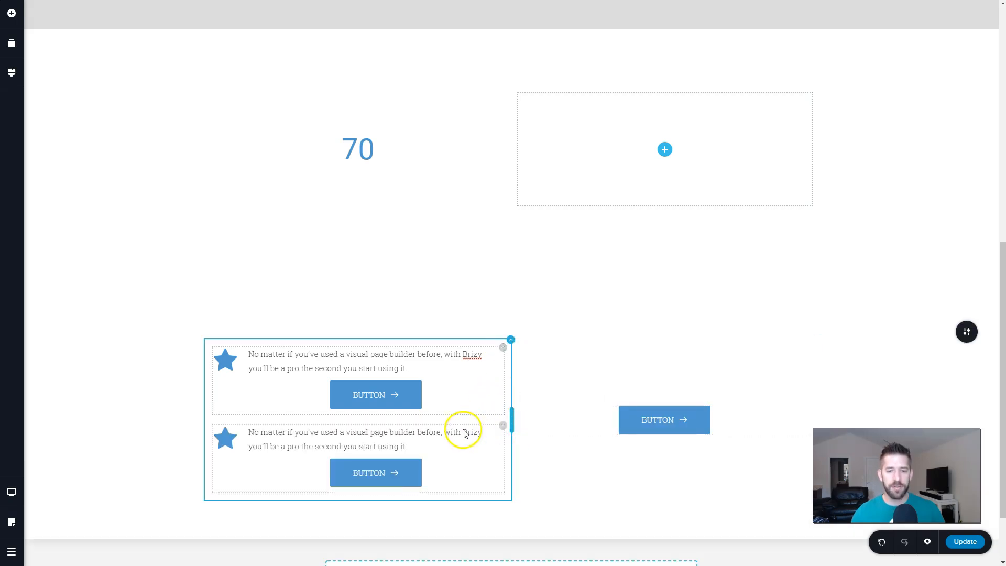
Duplicate the lowest Icon Box two more times to stack four of them in the column.
right_click(503, 426)
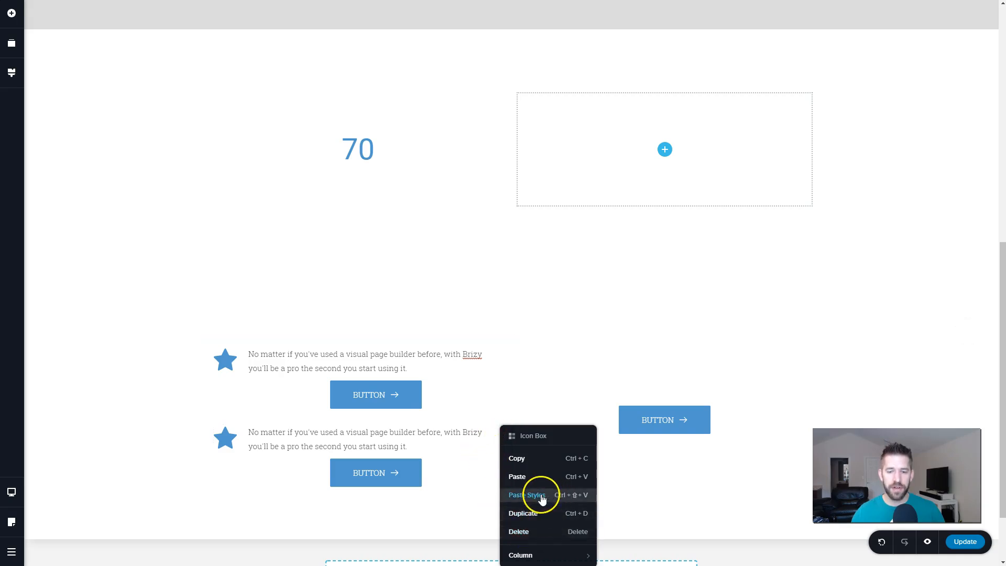
click(438, 473)
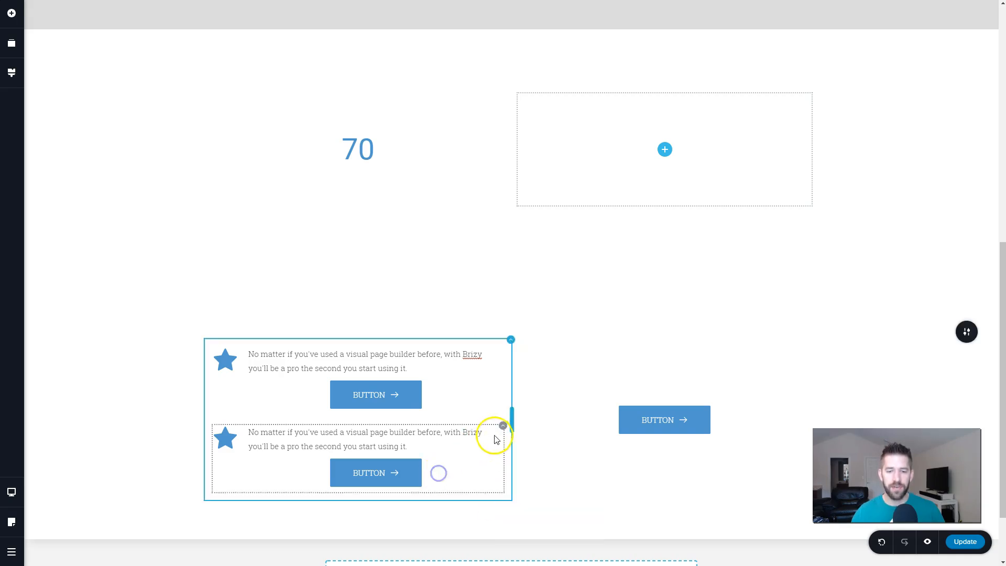
click(501, 428)
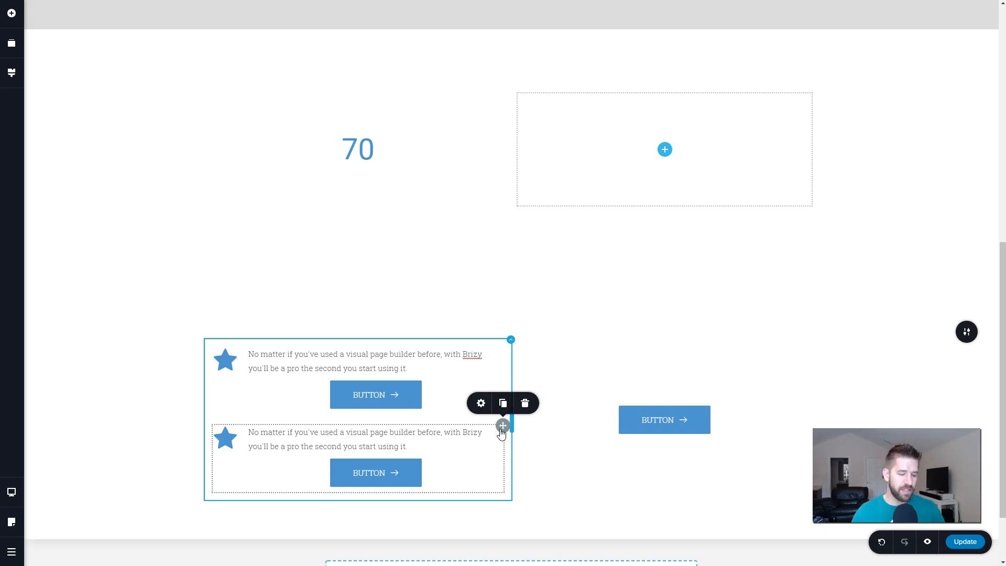
key(ctrl+d)
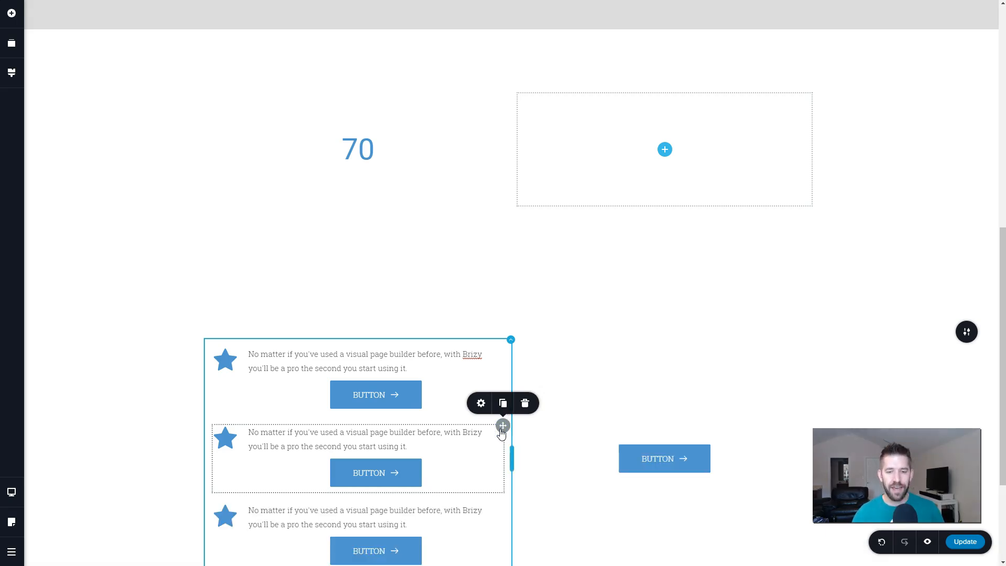
scroll(501, 431, down, 3)
click(503, 343)
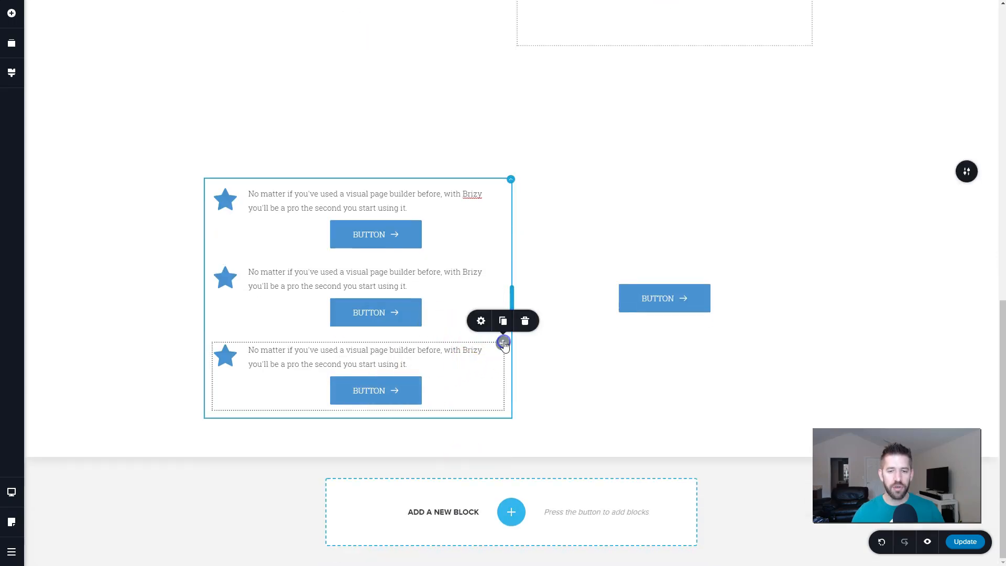
key(ctrl+d)
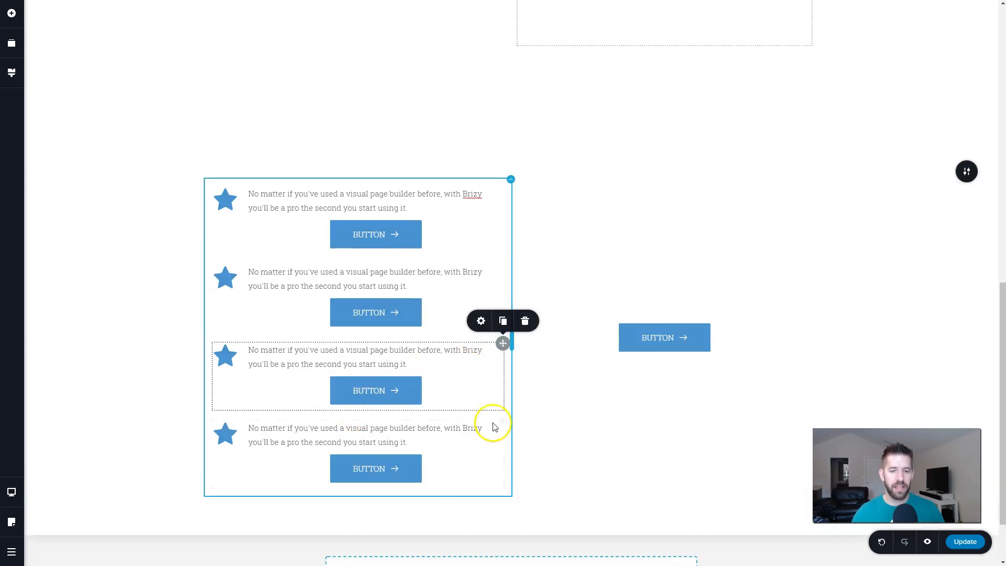
Copy the lowest Icon Box and paste it below the standalone button in the second column.
drag(503, 421, 645, 363)
drag(808, 287, 474, 426)
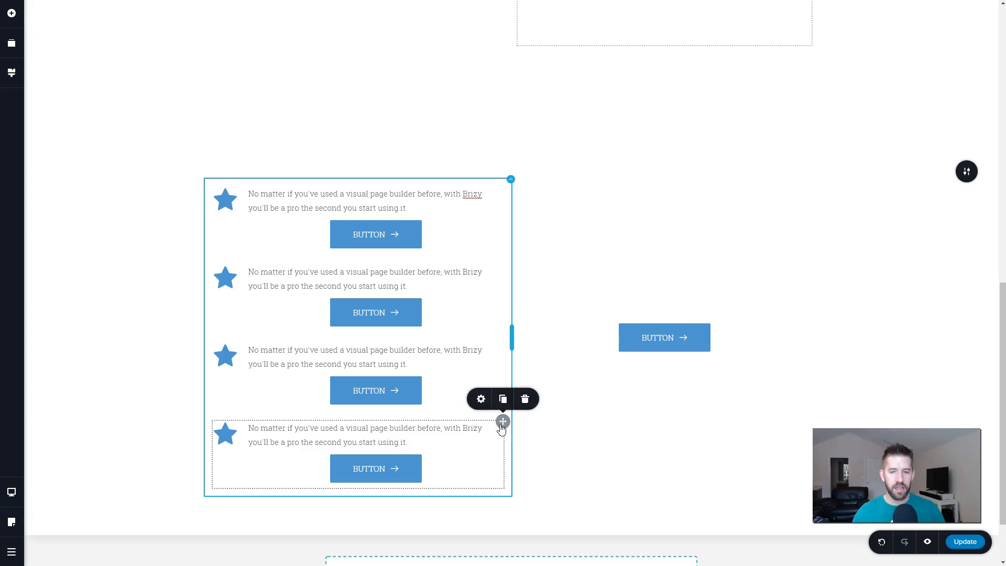
click(684, 382)
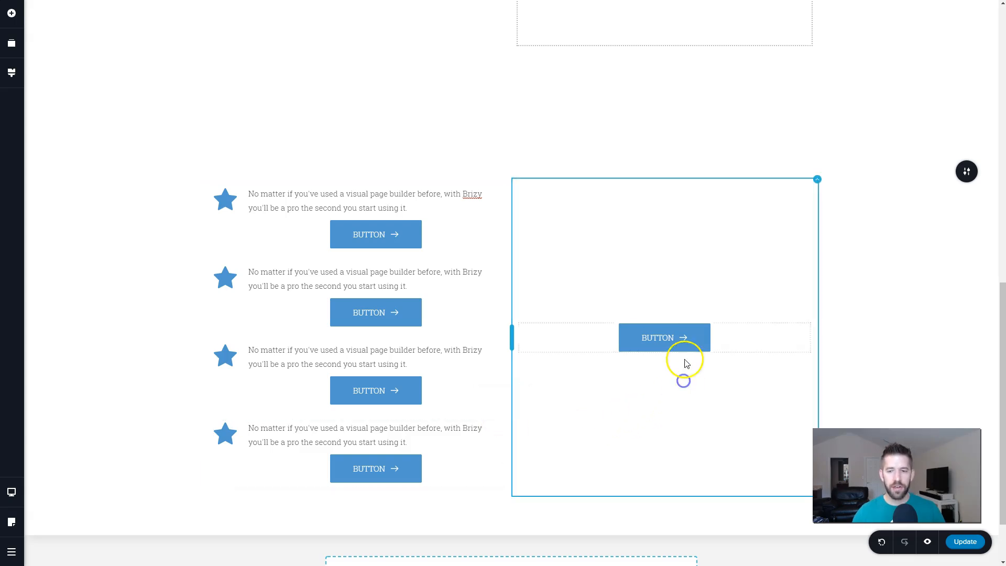
click(739, 346)
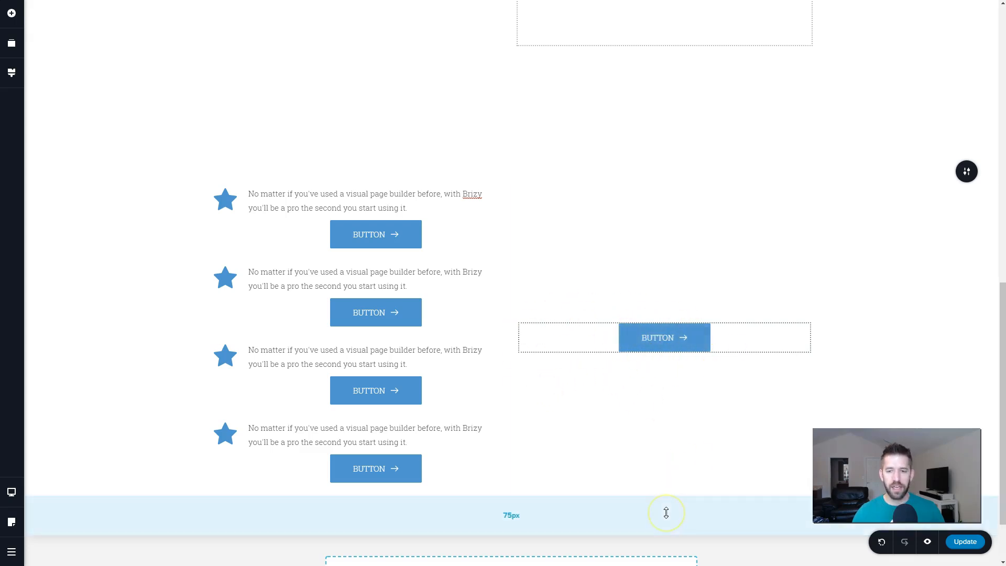
click(666, 341)
key(ctrl+v)
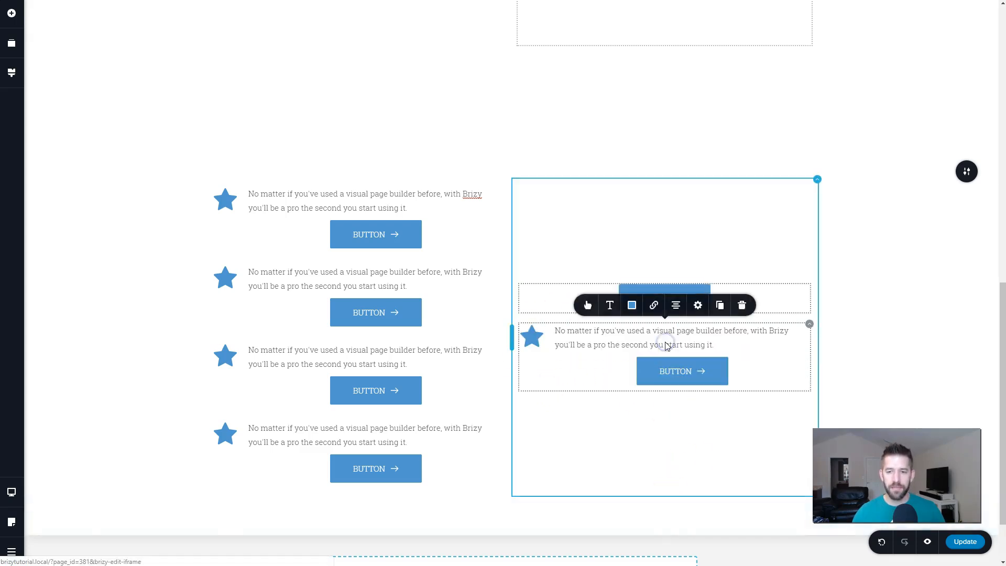
click(708, 446)
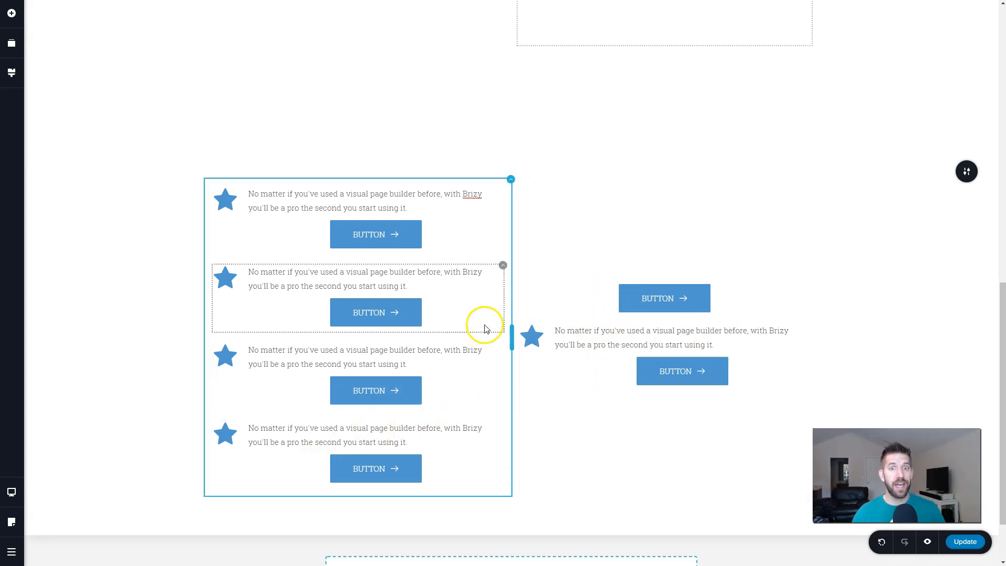
Give the top Icon Box's button a black #000000 background and set its hover text colour to black.
click(421, 235)
click(353, 203)
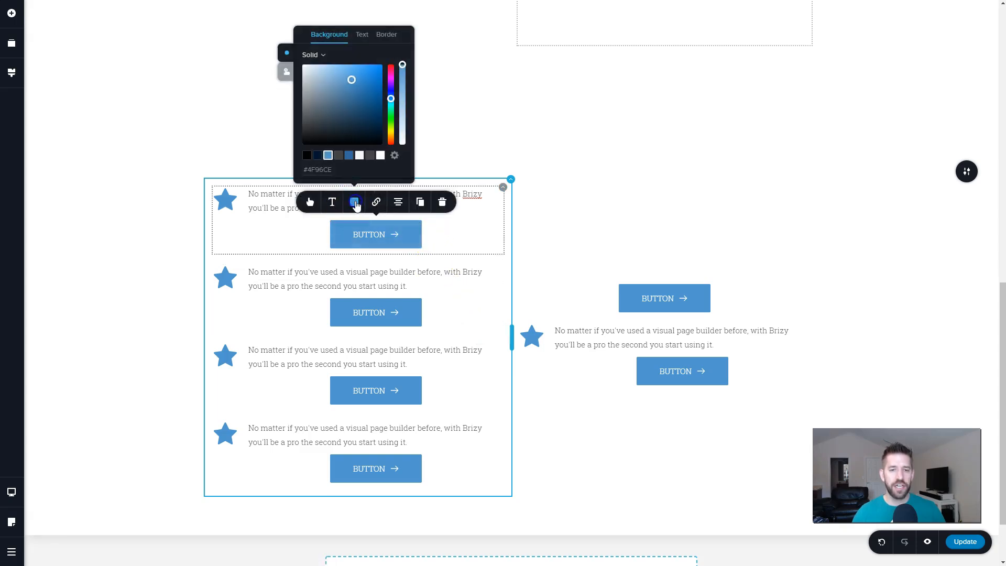
click(307, 156)
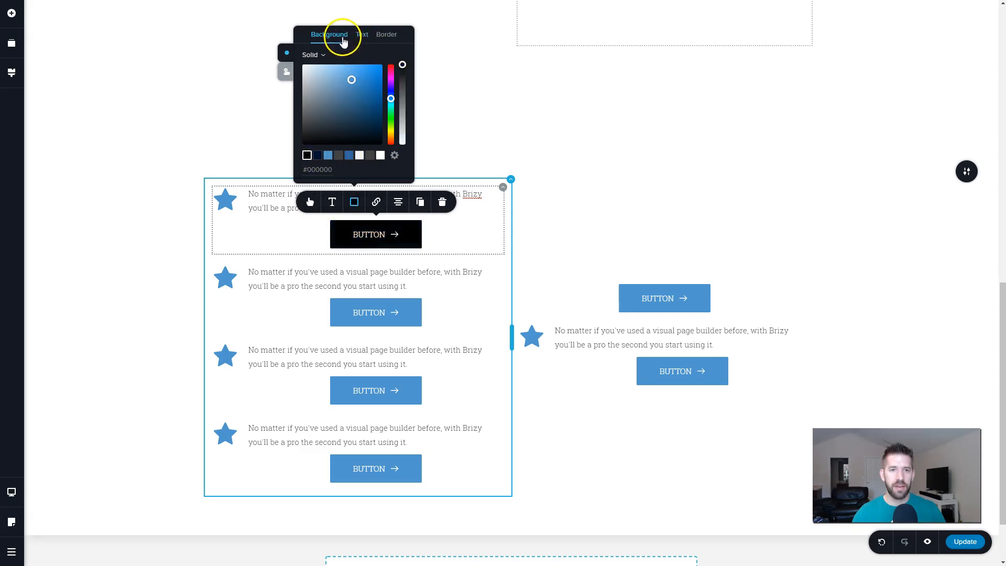
click(290, 72)
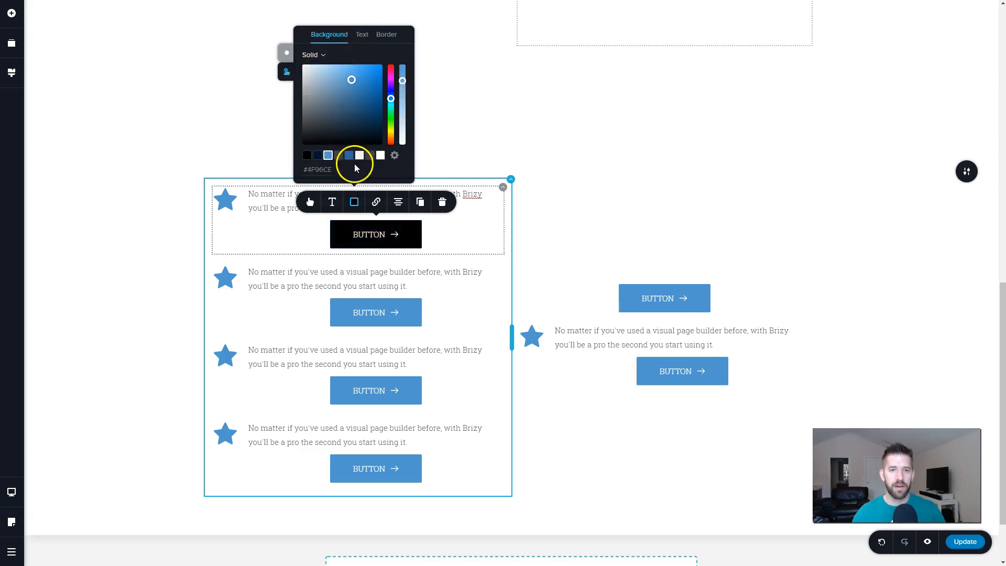
click(362, 34)
click(307, 155)
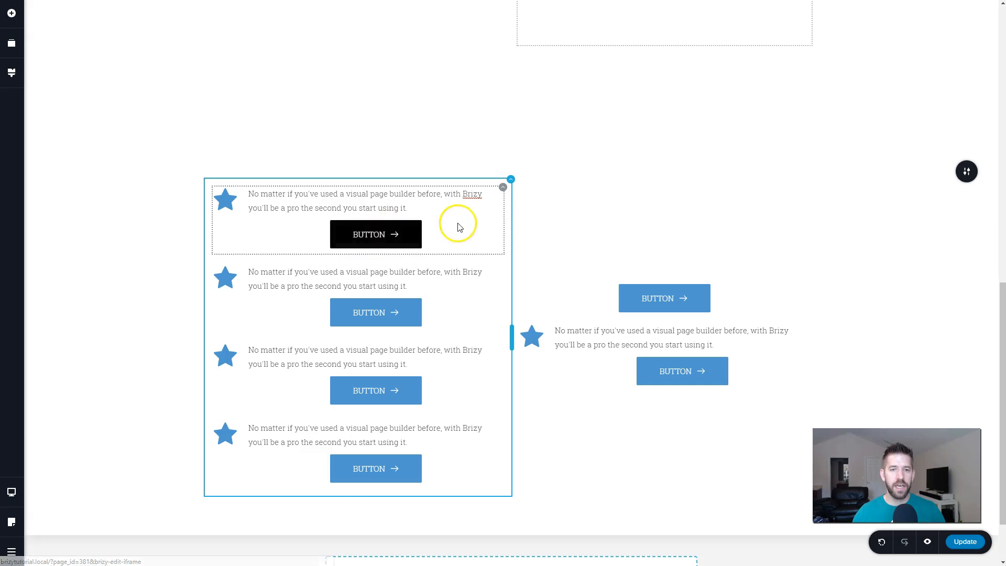
Right-align the text in the top Icon Box.
click(388, 204)
click(354, 168)
click(354, 168)
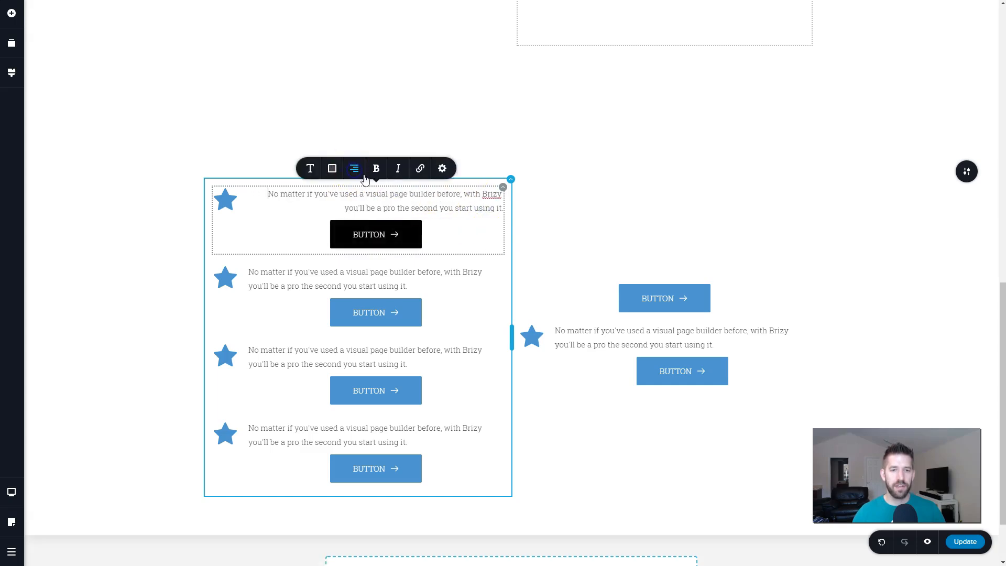
click(480, 231)
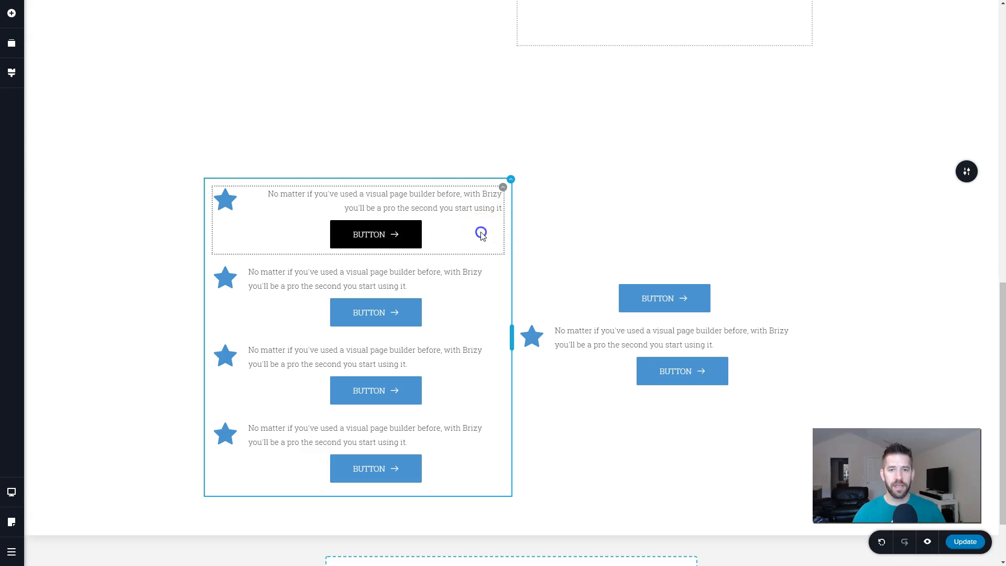
Copy the top Icon Box and paste its styles onto the second Icon Box.
right_click(504, 189)
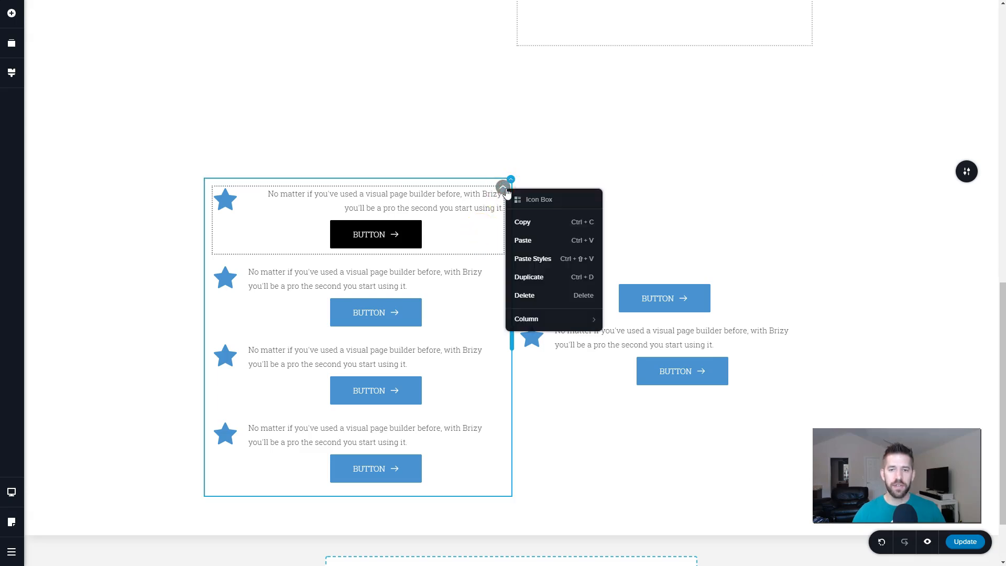
click(520, 223)
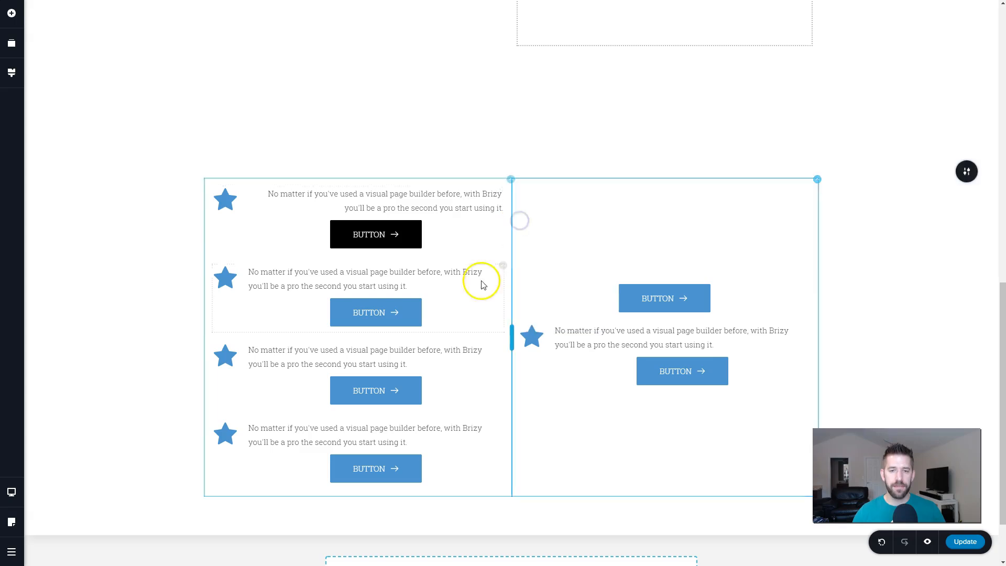
right_click(503, 265)
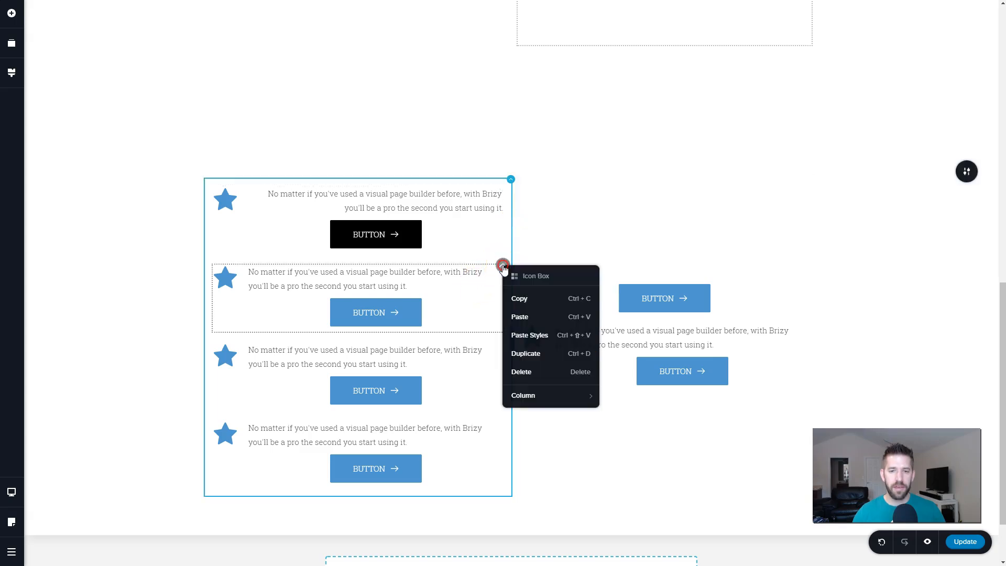
click(515, 333)
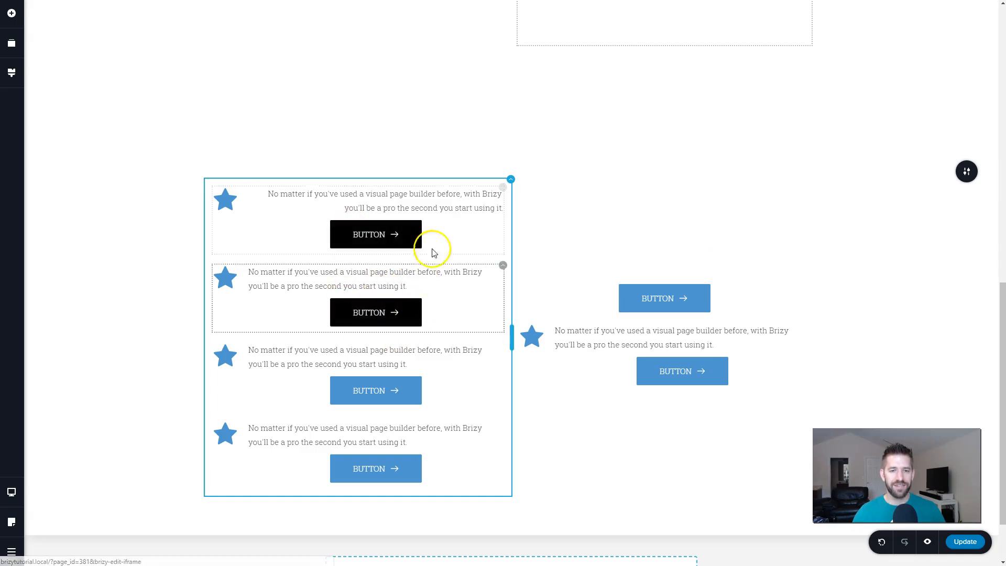
Right-align the text in the second Icon Box.
click(375, 281)
click(354, 246)
click(355, 246)
click(456, 314)
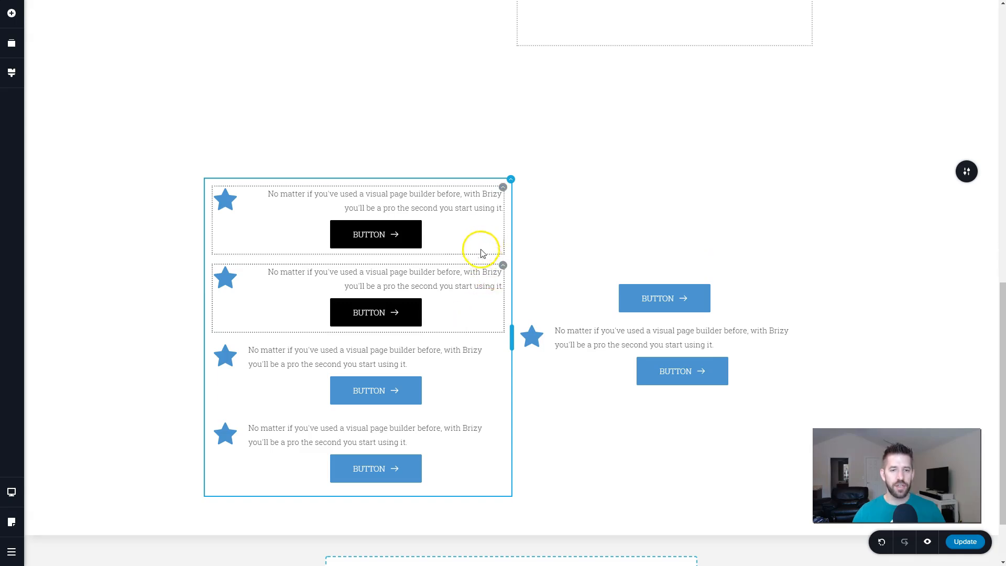
Copy the top Icon Box and paste its styles onto the third and fourth Icon Boxes in the first column.
click(502, 188)
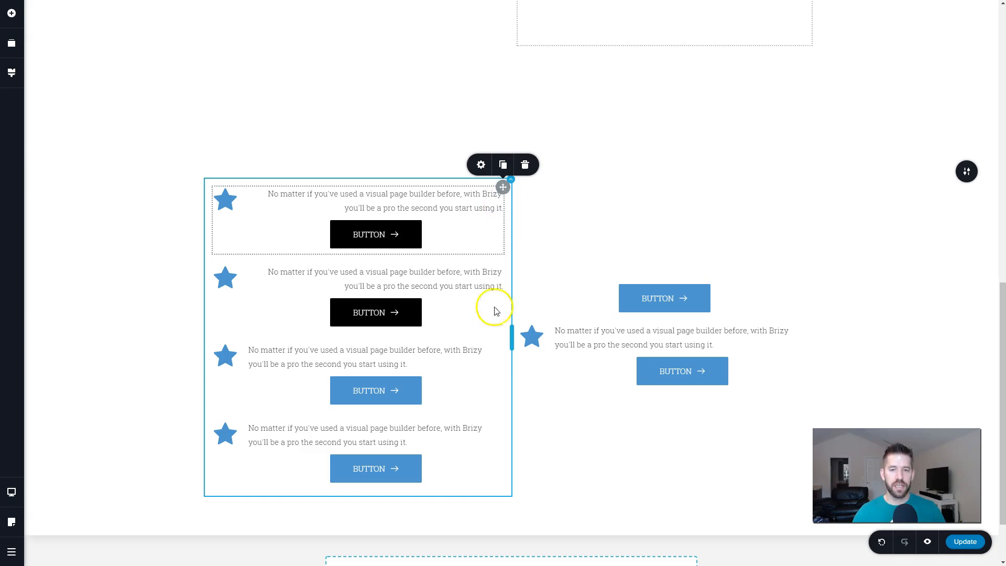
click(502, 344)
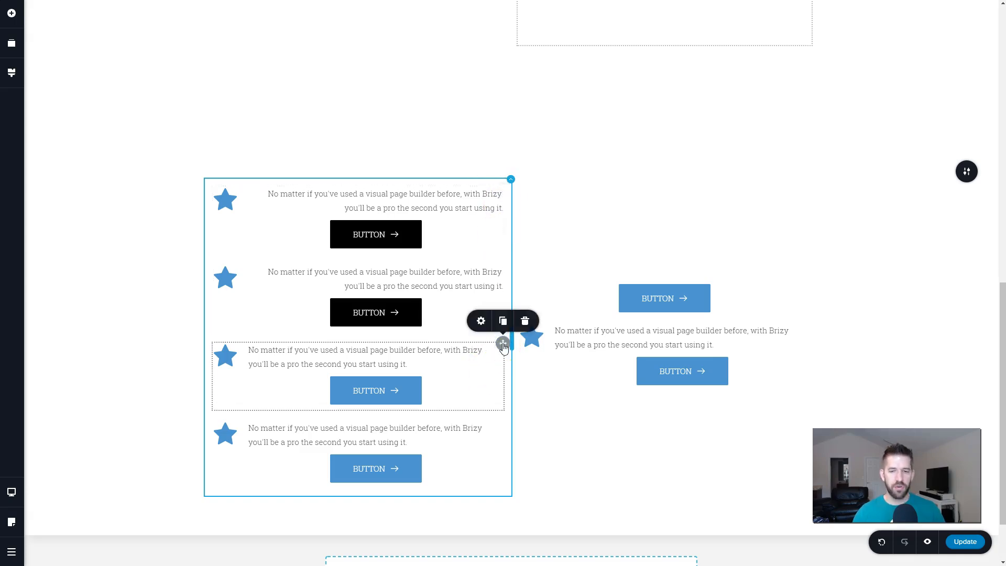
click(357, 378)
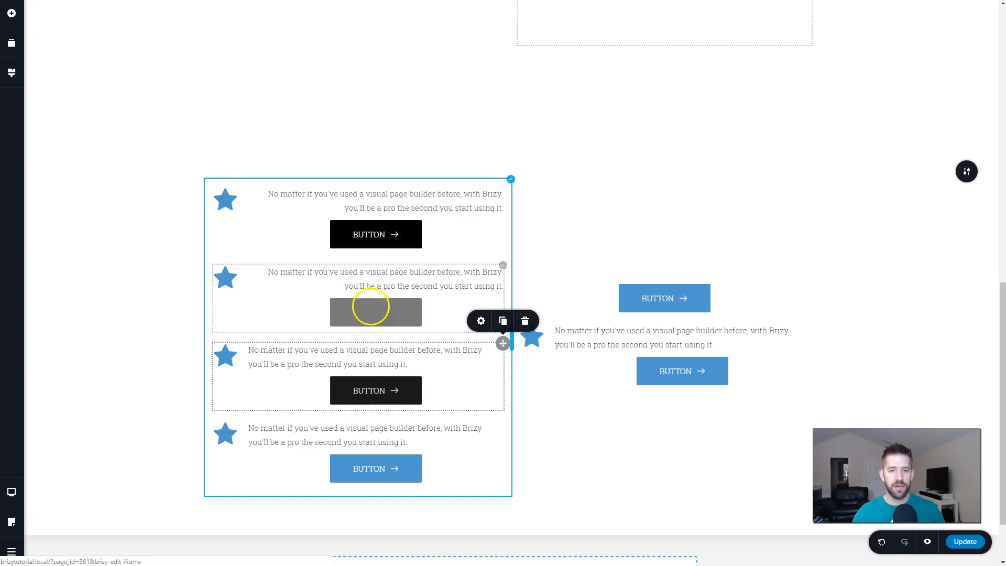
click(450, 446)
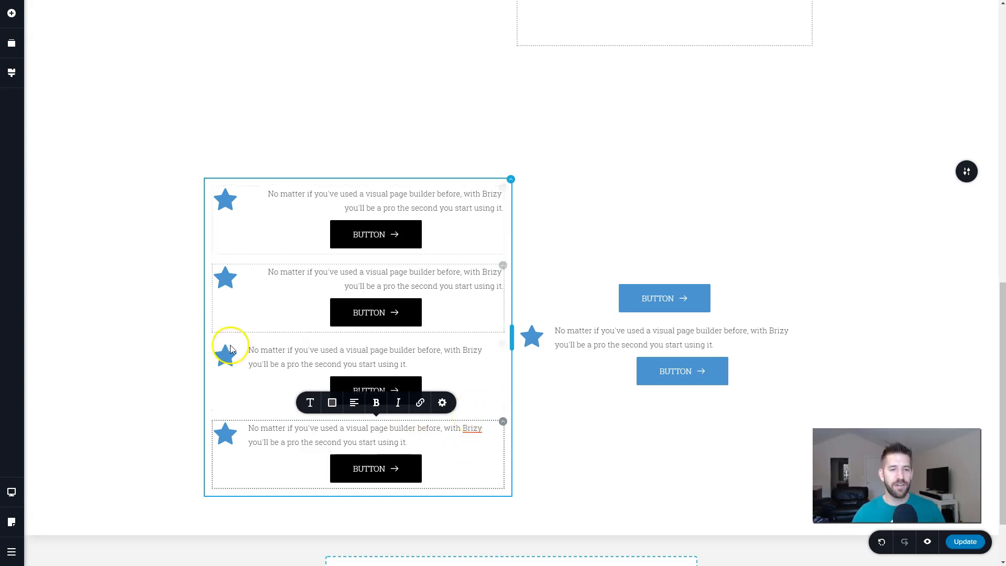
click(612, 466)
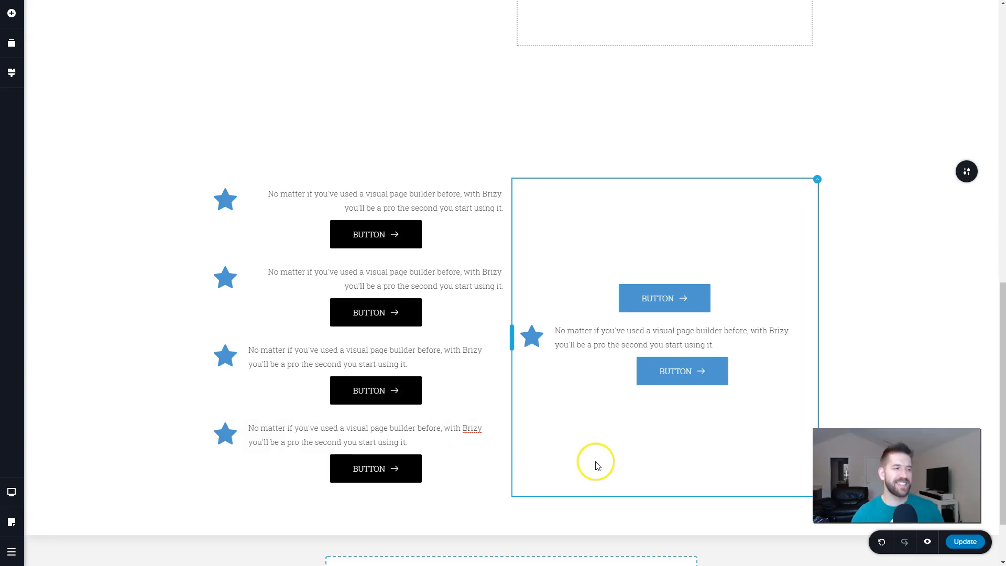
Cycle the editor through the mobile, tablet and desktop views twice.
scroll(577, 450, up, 1)
scroll(580, 452, down, 2)
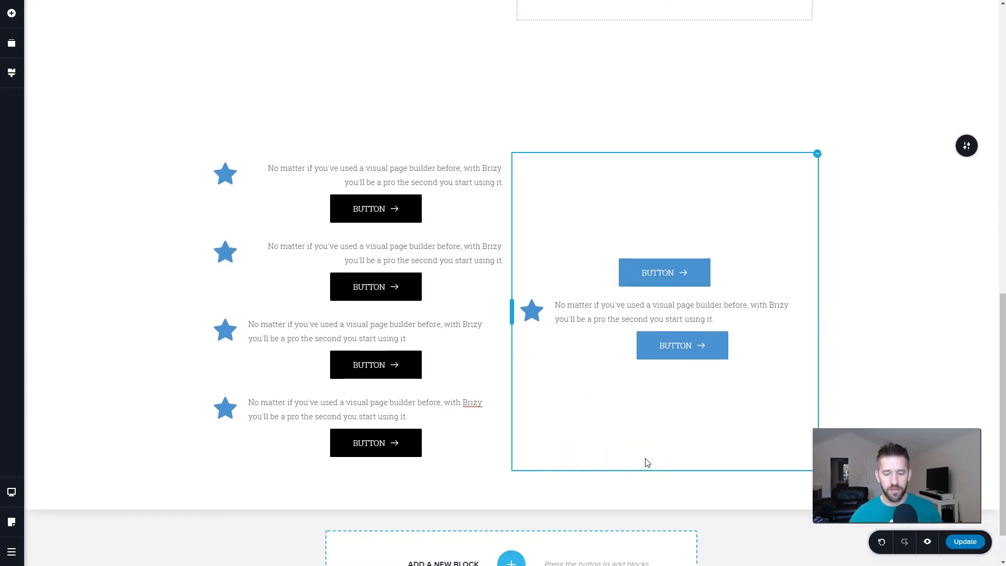
key(ctrl+shift+m)
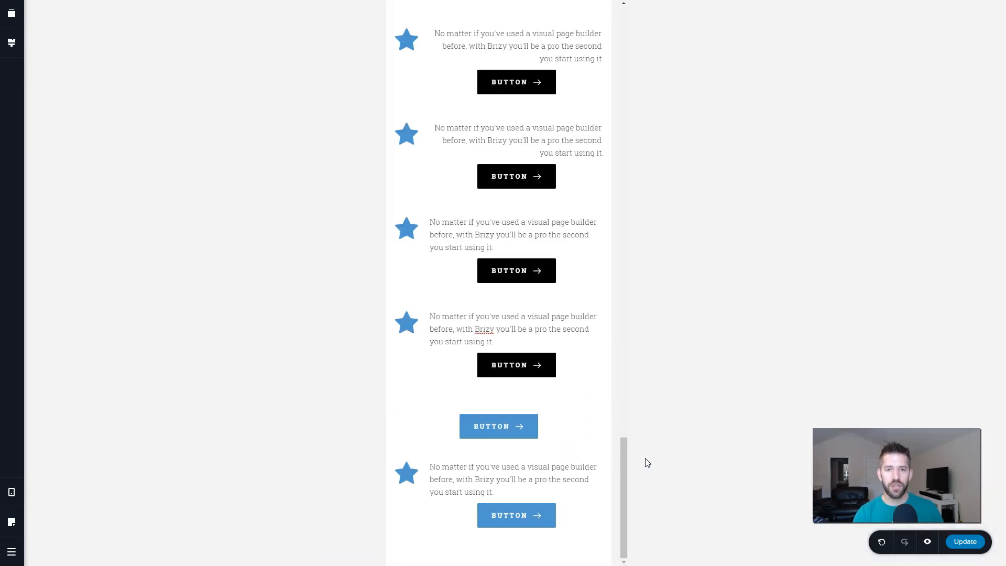
key(ctrl+shift+t)
key(ctrl+shift+d)
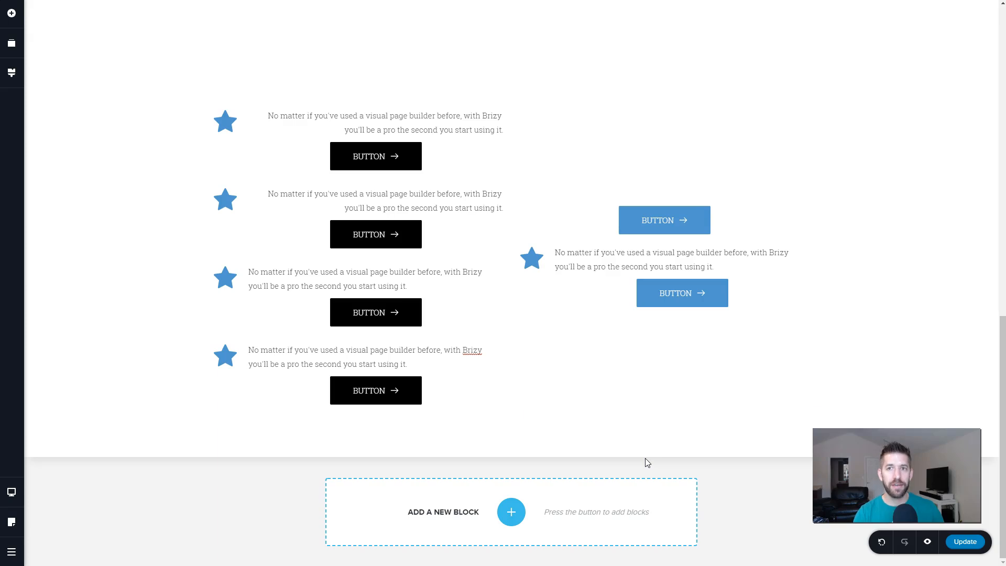
key(ctrl+shift+m)
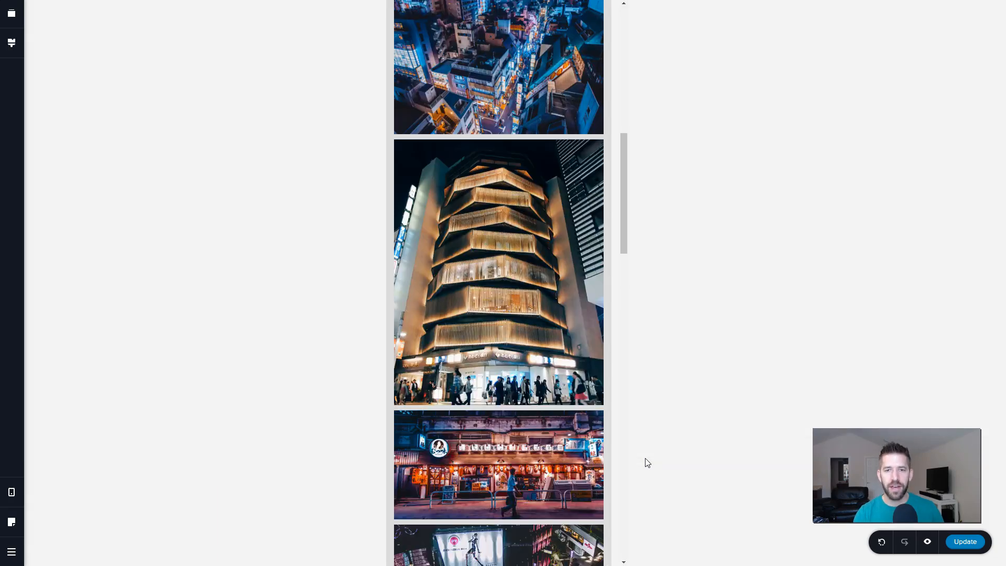
key(ctrl+shift+t)
key(ctrl+shift+d)
Examine the page from the gallery heading to the Icon Boxes in mobile and tablet views, and return to desktop view.
key(ctrl+shift+m)
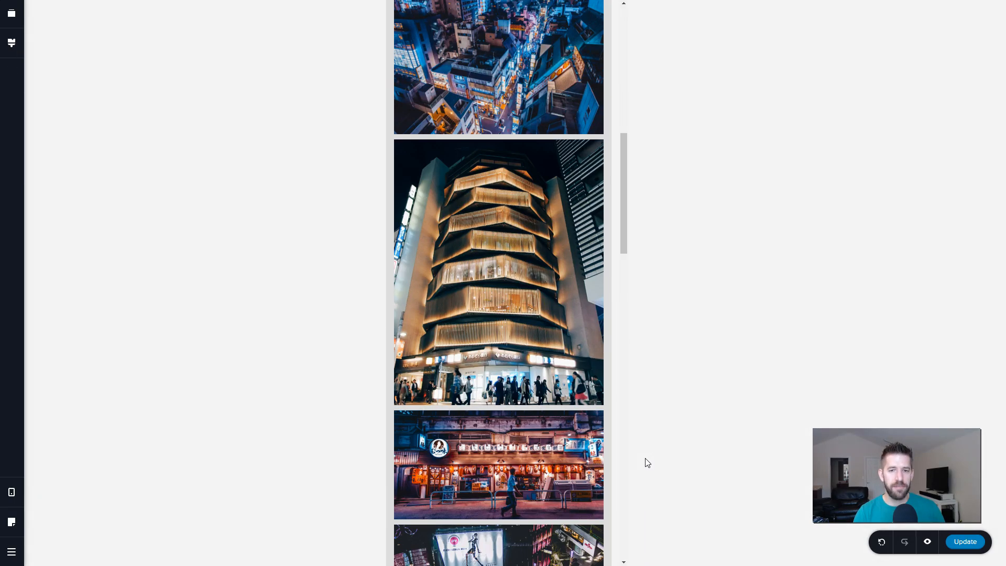
scroll(579, 456, up, 10)
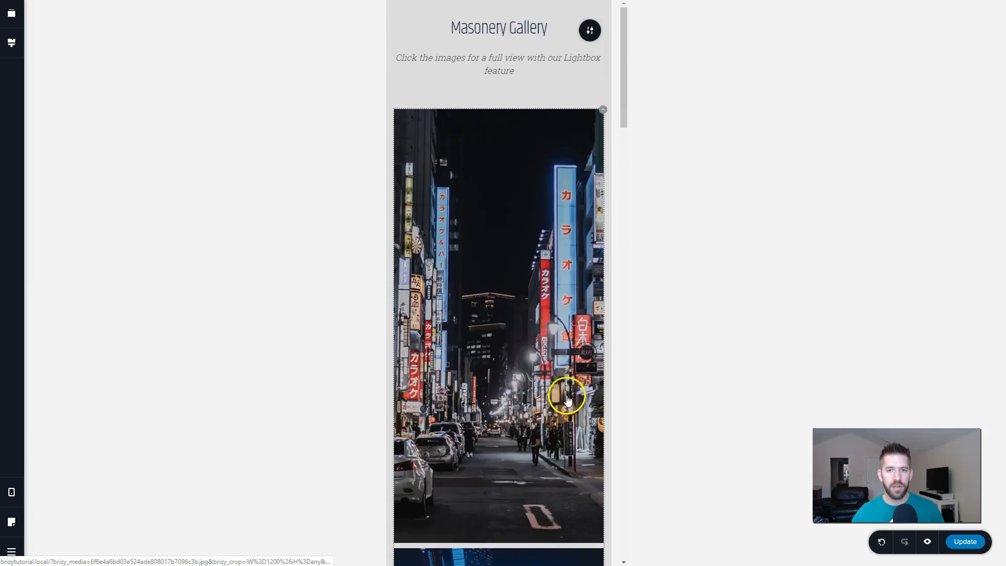
scroll(557, 294, down, 15)
scroll(557, 294, down, 15)
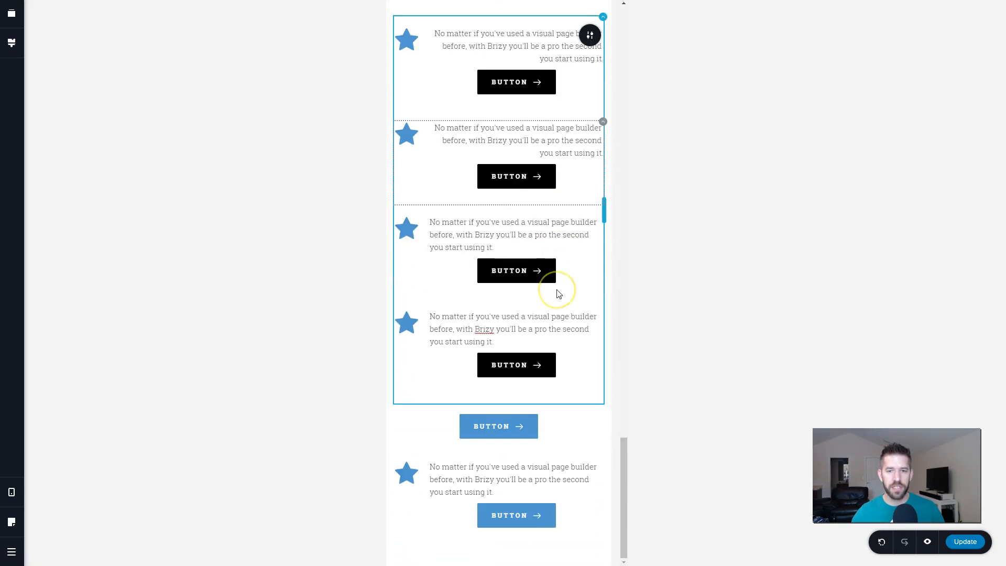
key(ctrl+shift+t)
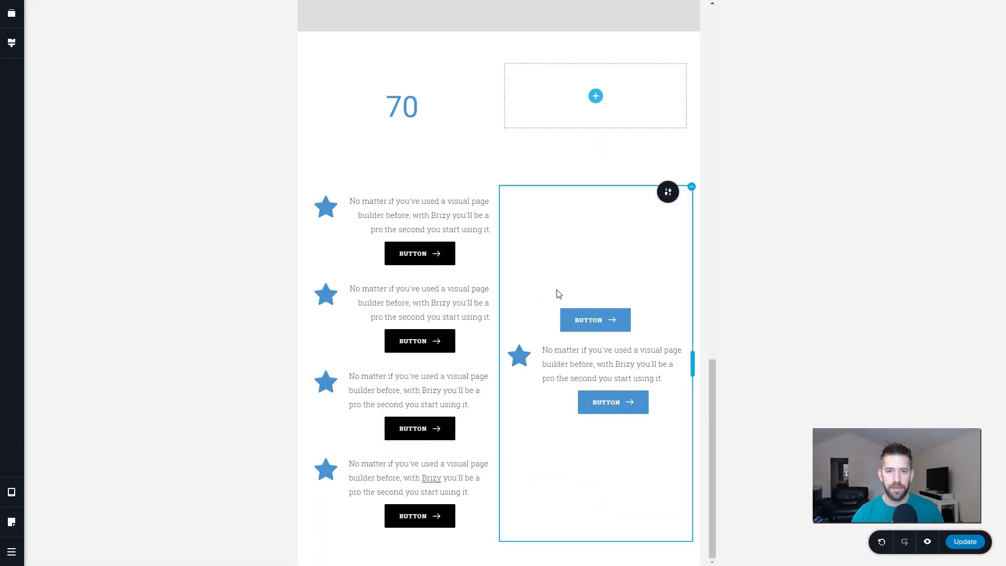
scroll(559, 299, up, 15)
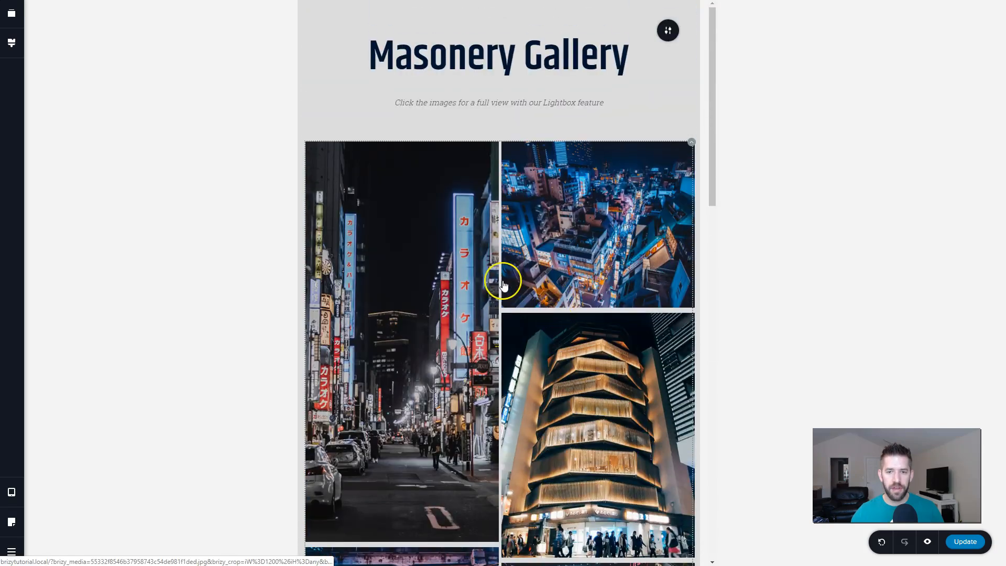
key(ctrl+shift+d)
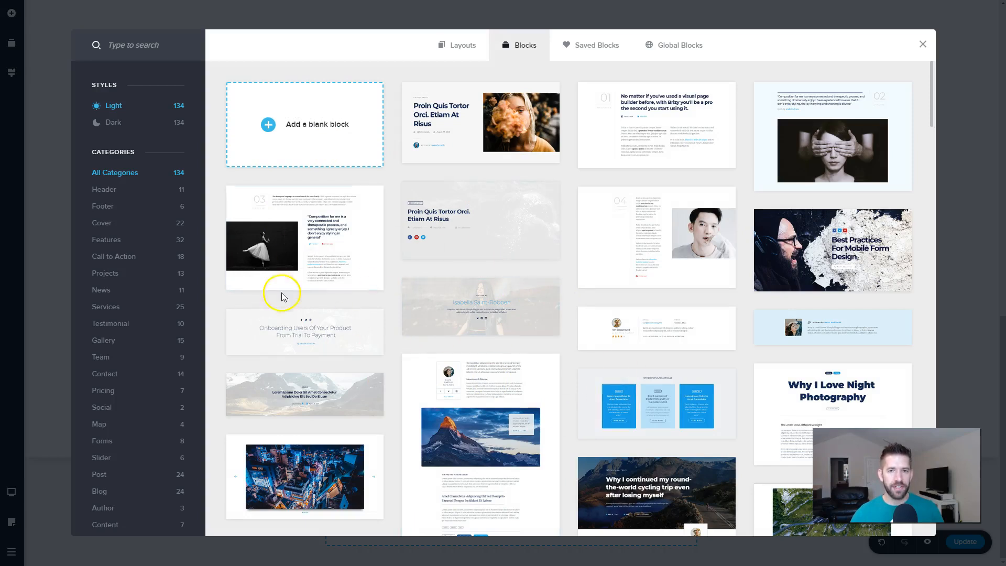
Import the Homepage layout of the Swipe template into the page.
click(455, 44)
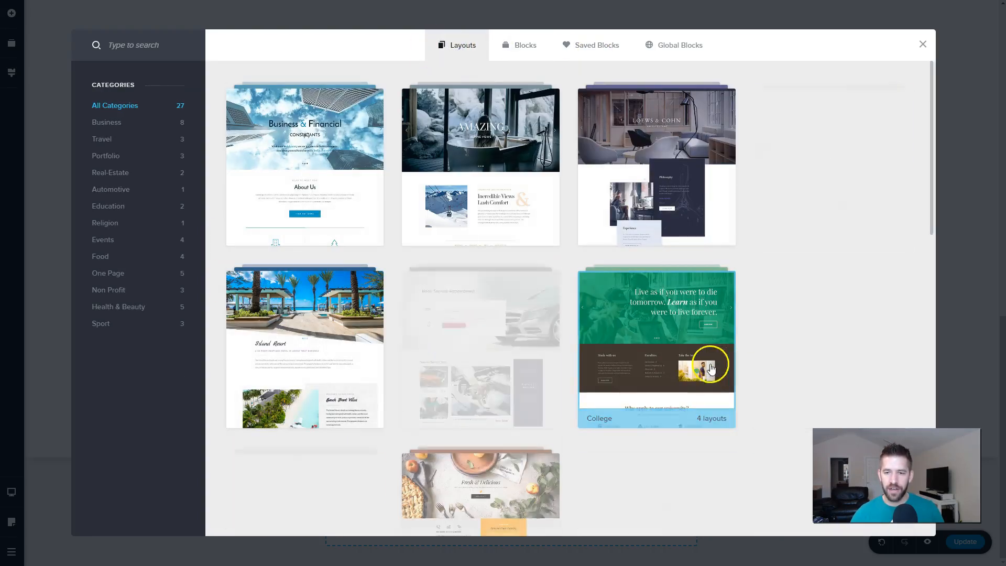
scroll(671, 336, down, 10)
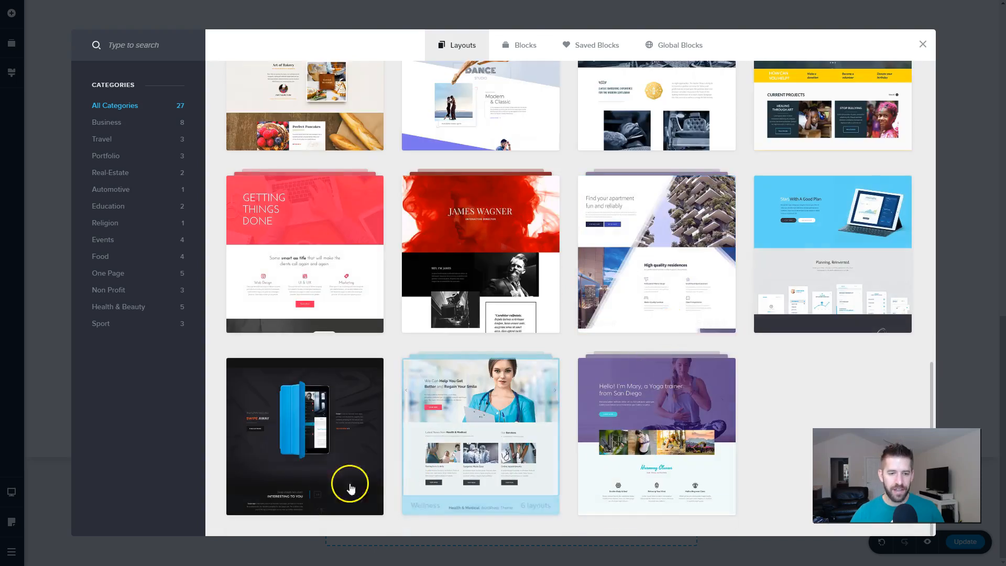
click(288, 423)
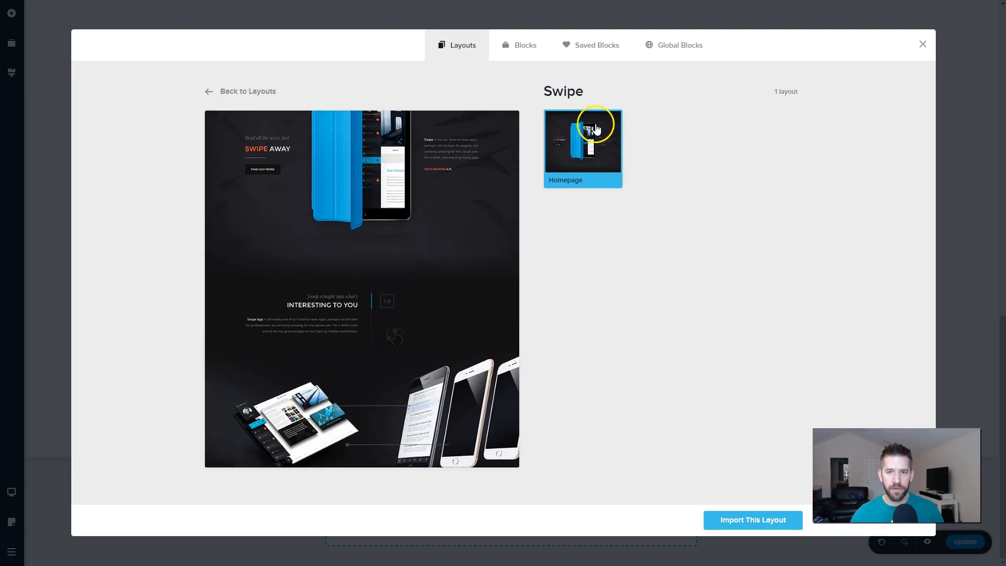
click(745, 525)
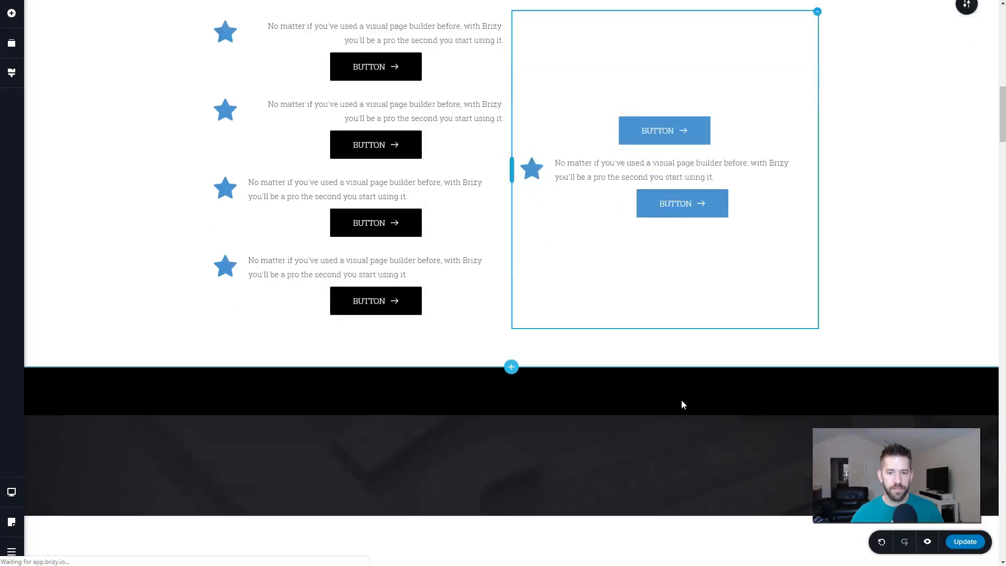
Look over the imported Swipe layout beneath the Icon Boxes and save the updated page.
scroll(682, 404, down, 4)
scroll(707, 361, down, 7)
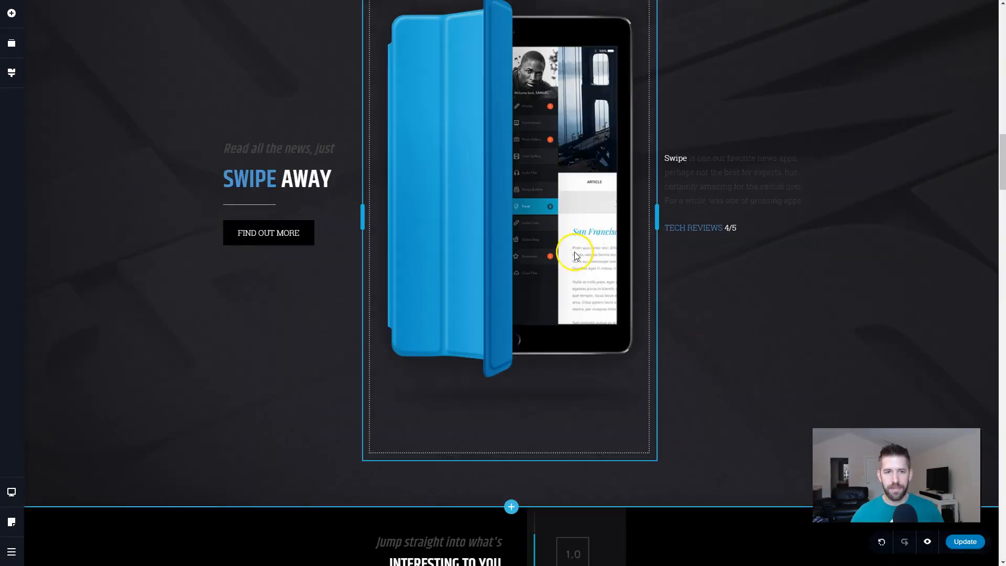
scroll(632, 274, up, 7)
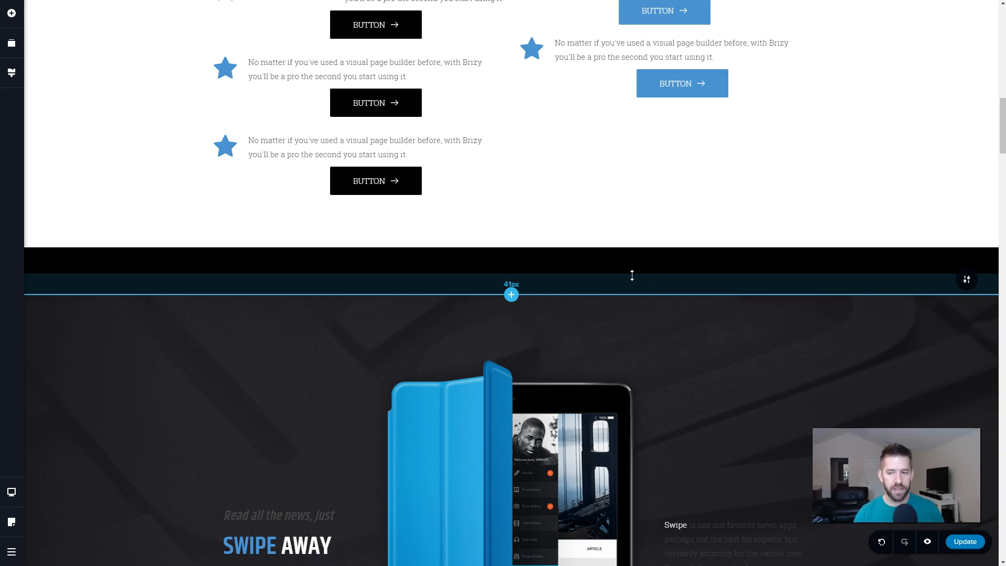
scroll(692, 195, up, 5)
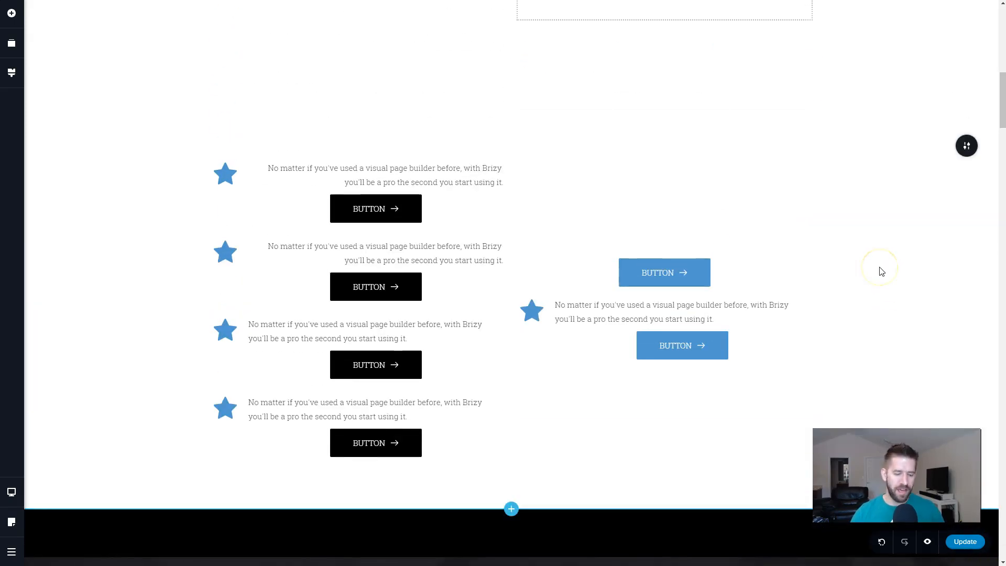
click(964, 542)
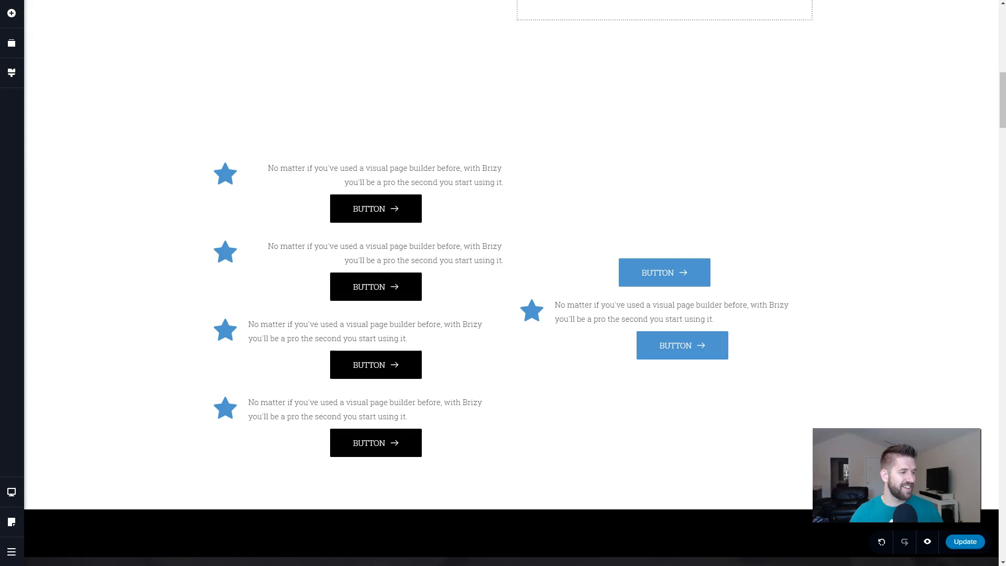
Bring up the keyboard shortcuts overview to review the available editor shortcuts, and close it.
scroll(707, 379, down, 10)
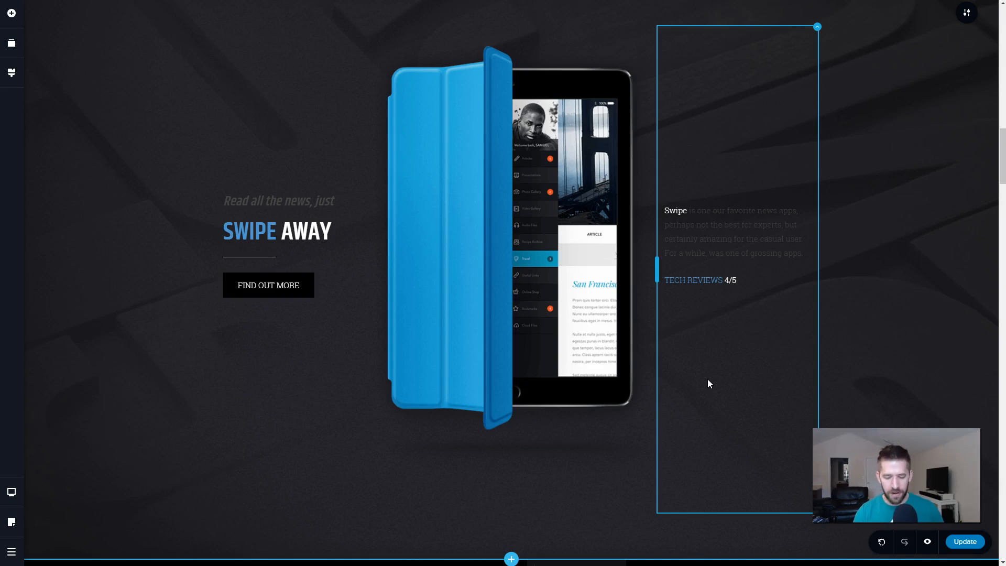
key(ctrl+shift+slash)
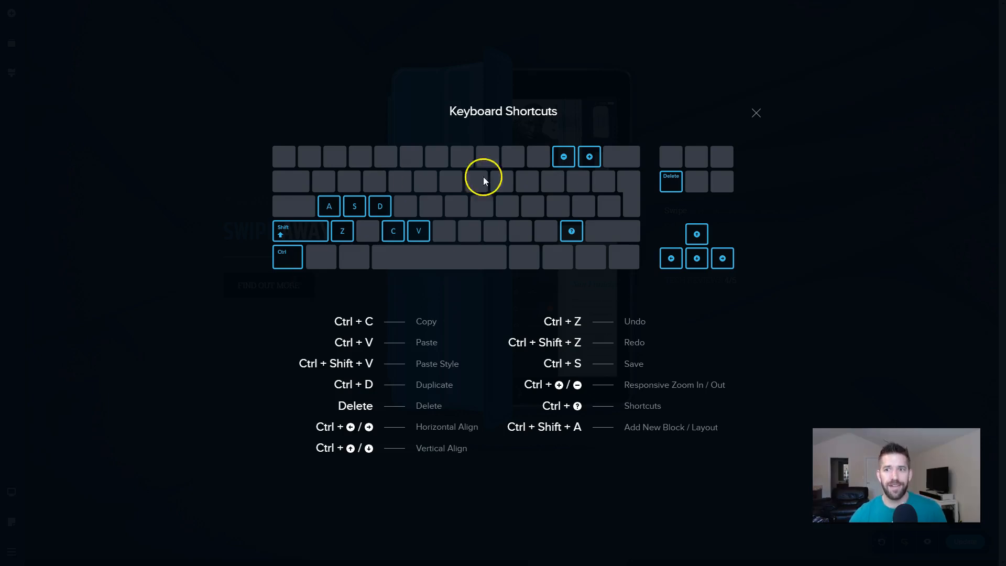
click(756, 113)
scroll(665, 246, down, 10)
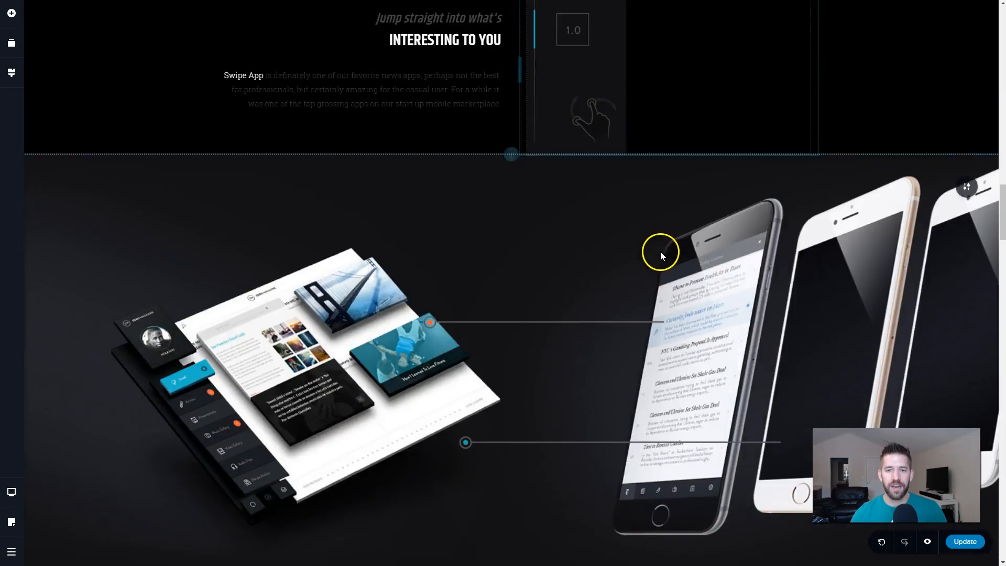
scroll(660, 251, down, 7)
scroll(660, 250, up, 4)
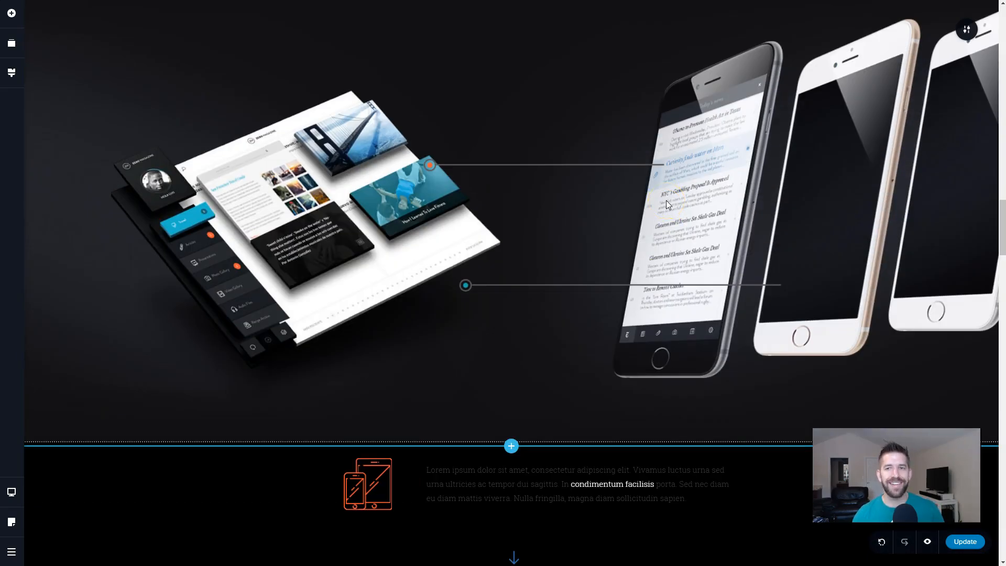